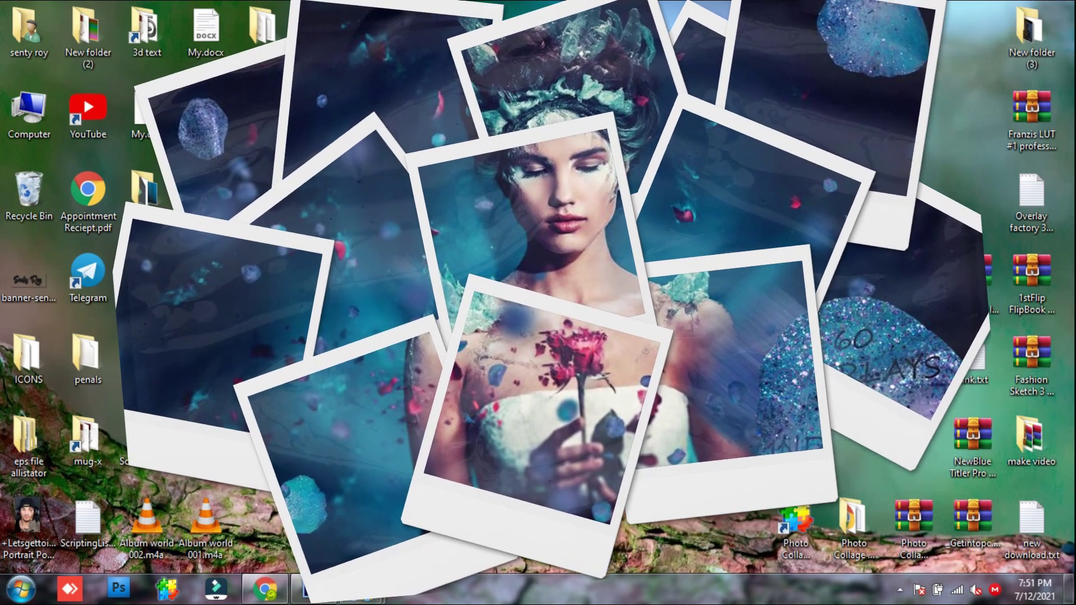
# Dismiss the finished polaroid collage preview image to get back to the desktop.
pyautogui.click(625, 317)
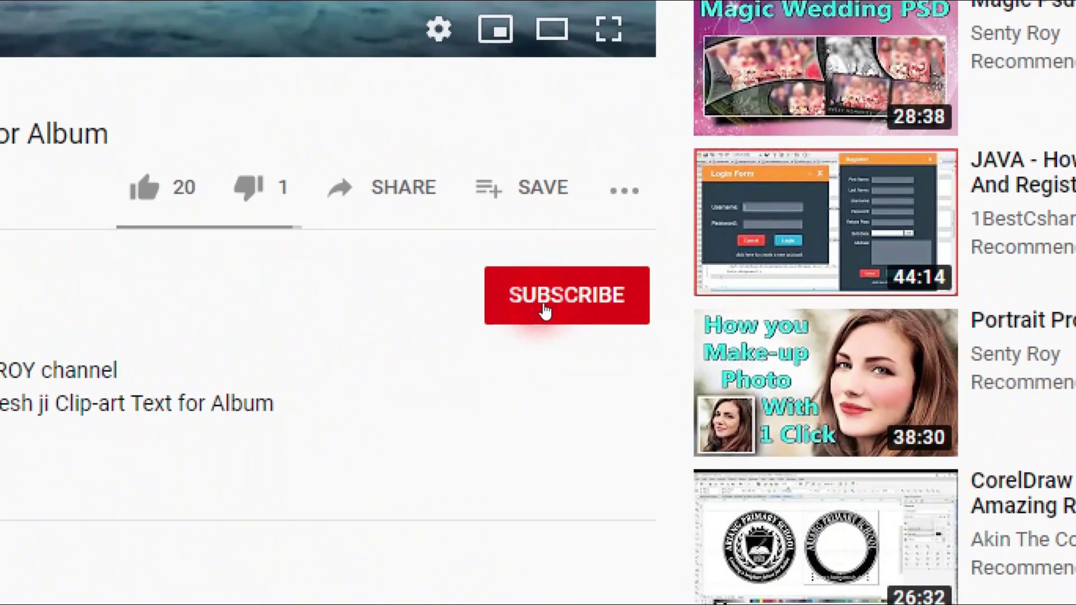
# Subscribe to the YouTube channel and set its notification bell to All.
pyautogui.click(543, 308)
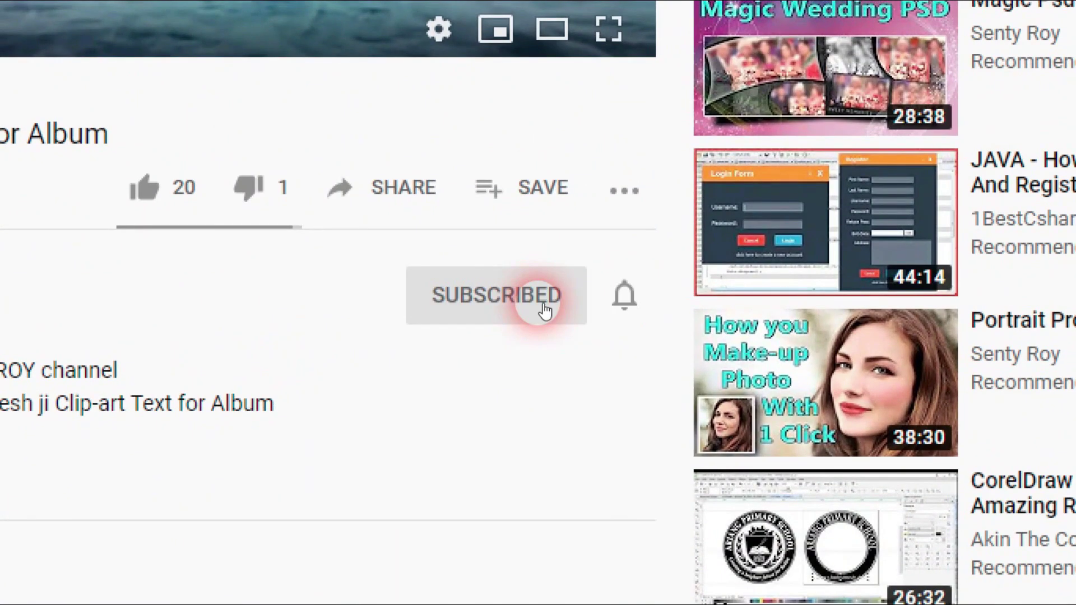
pyautogui.click(625, 296)
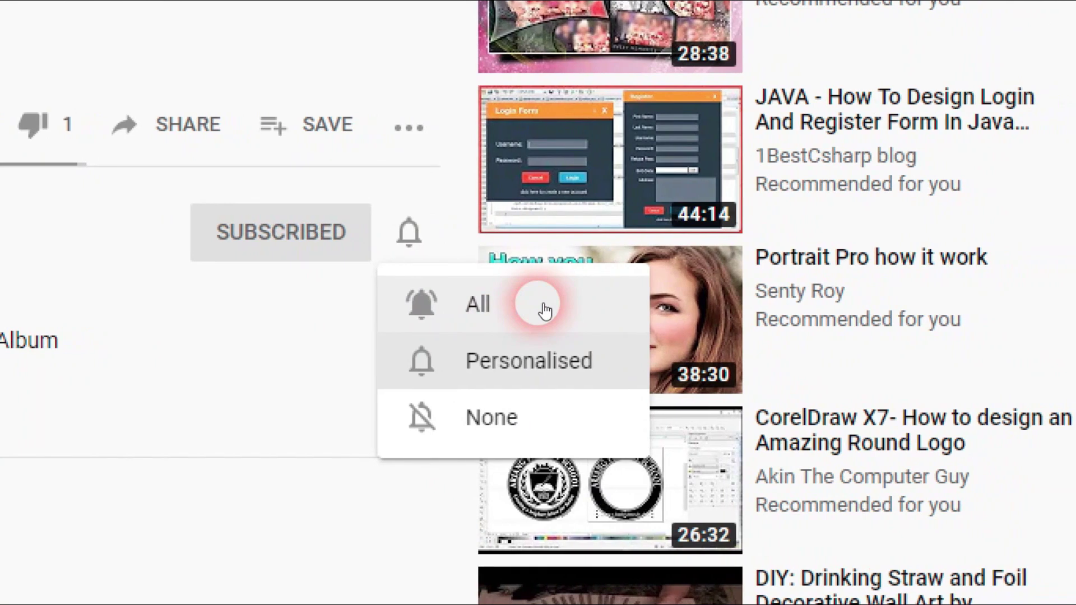
pyautogui.click(544, 308)
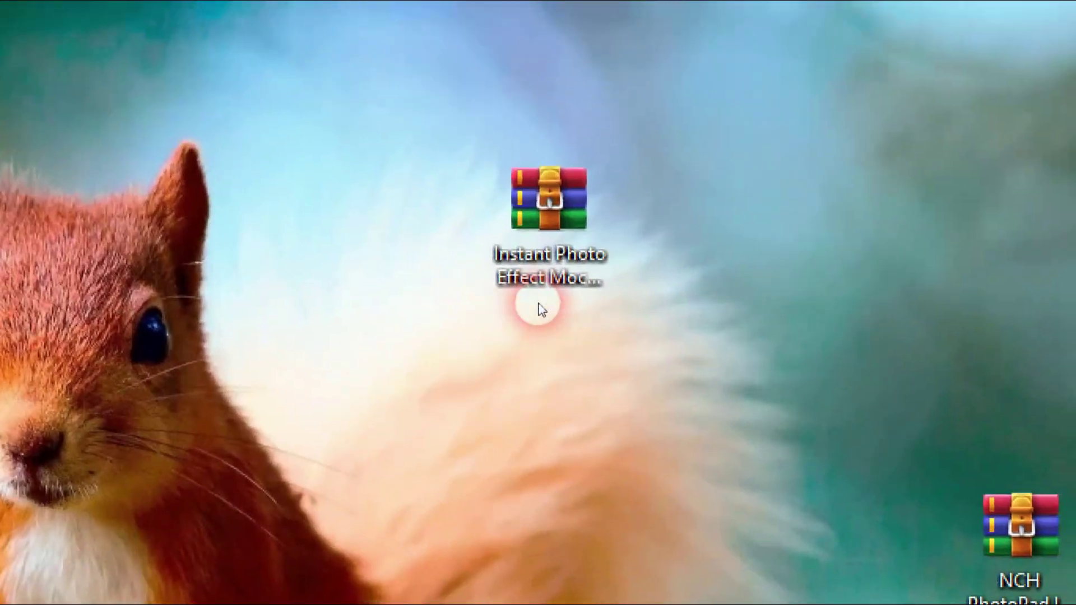
# Check Instant Photo Effect Mockup.rar's 105 MB size in Properties, then nudge its icon right.
pyautogui.click(539, 309)
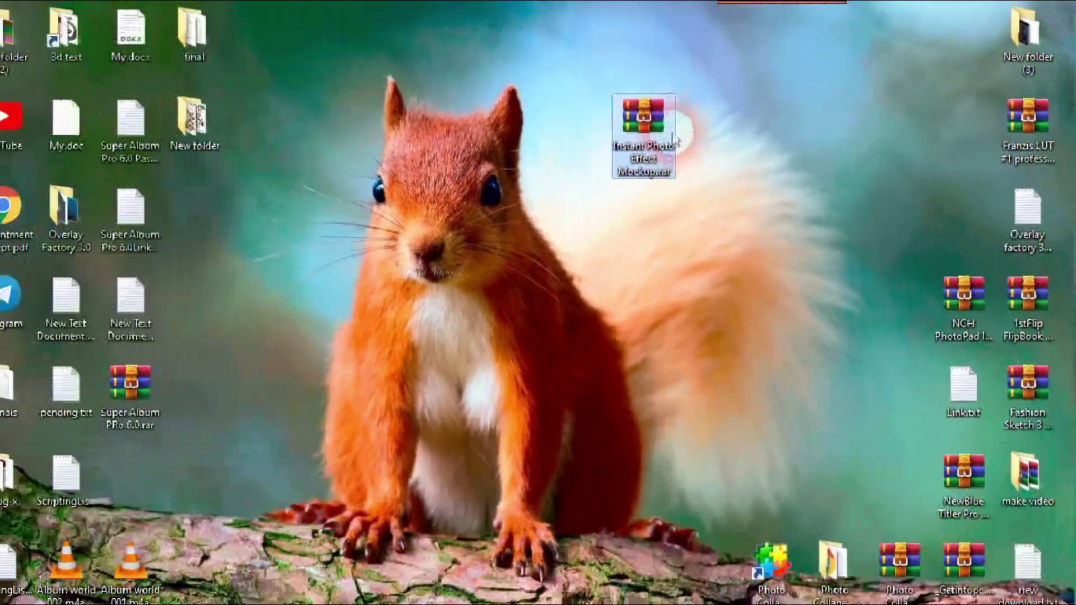
pyautogui.rightClick(670, 113)
pyautogui.click(724, 421)
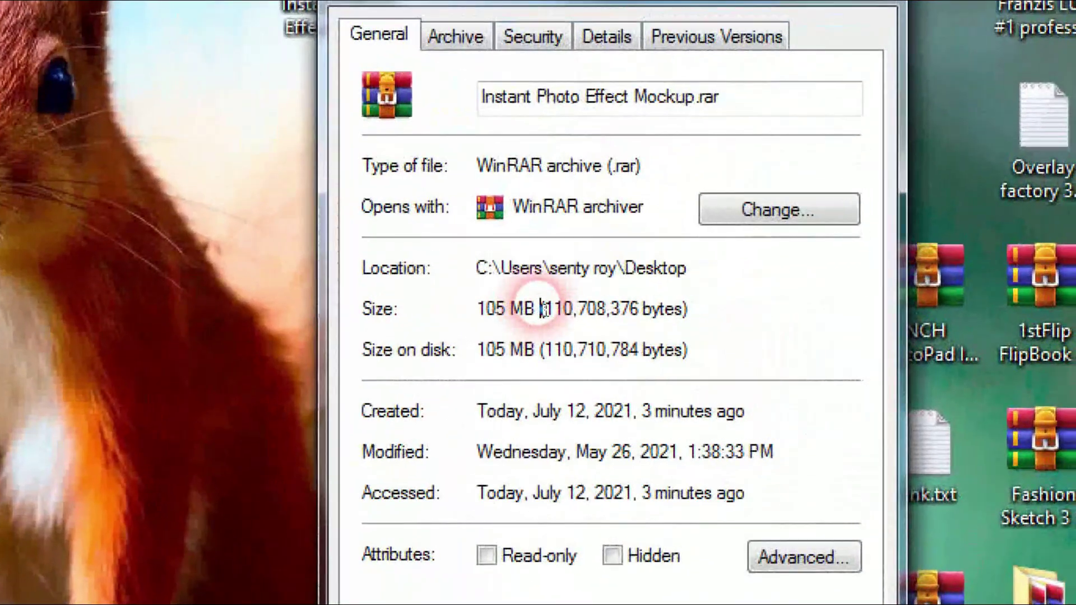
pyautogui.moveTo(561, 298); pyautogui.dragTo(511, 298)
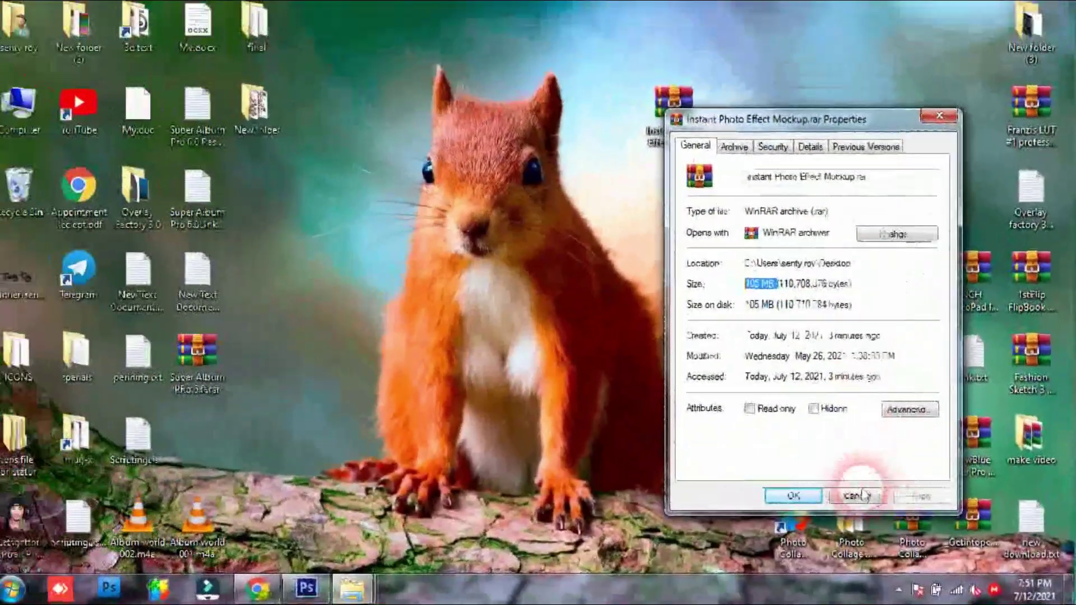
pyautogui.click(856, 490)
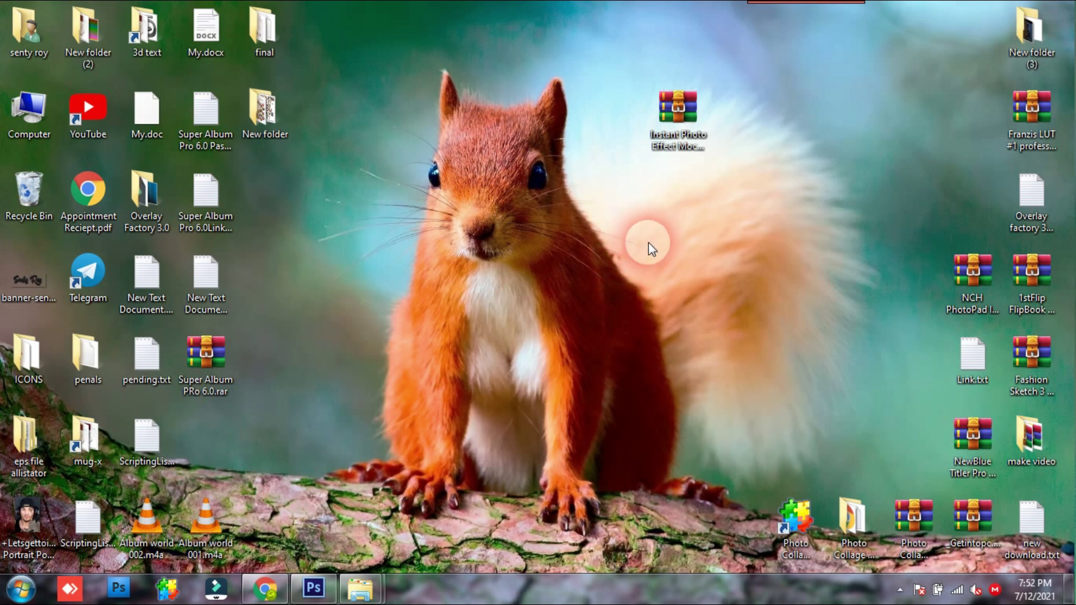
pyautogui.moveTo(678, 107)
pyautogui.mouseDown()
pyautogui.moveTo(710, 106)
pyautogui.moveTo(755, 133)
pyautogui.mouseUp()
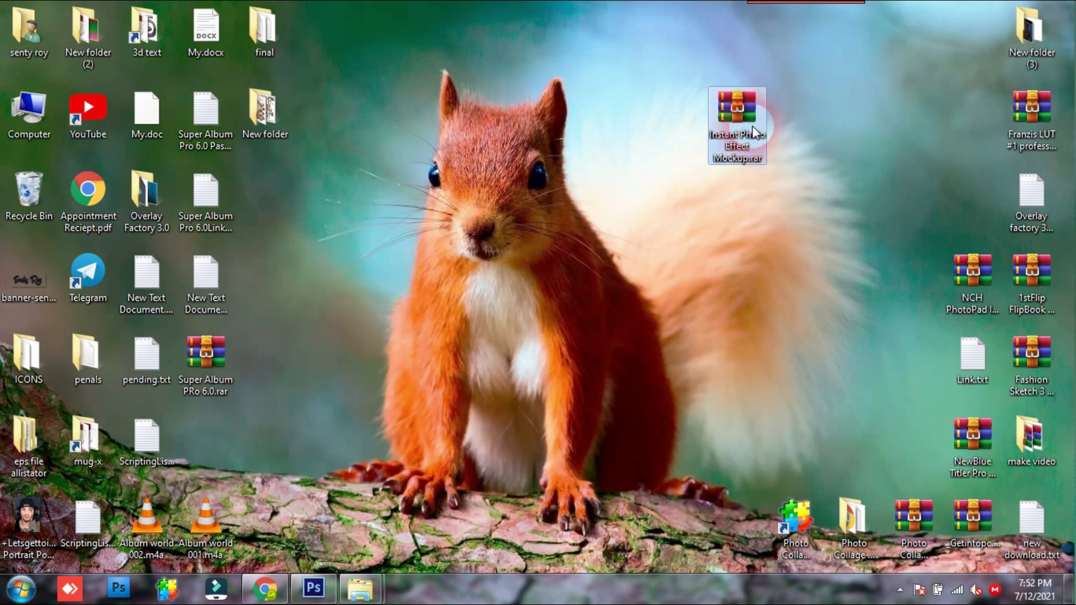
# Extract Instant Photo Effect Mockup.rar with WinRAR into a Desktop folder, then close WinRAR.
pyautogui.doubleClick(744, 118)
pyautogui.moveTo(622, 163)
pyautogui.mouseDown()
pyautogui.moveTo(501, 185)
pyautogui.moveTo(625, 193)
pyautogui.moveTo(608, 176)
pyautogui.mouseUp()
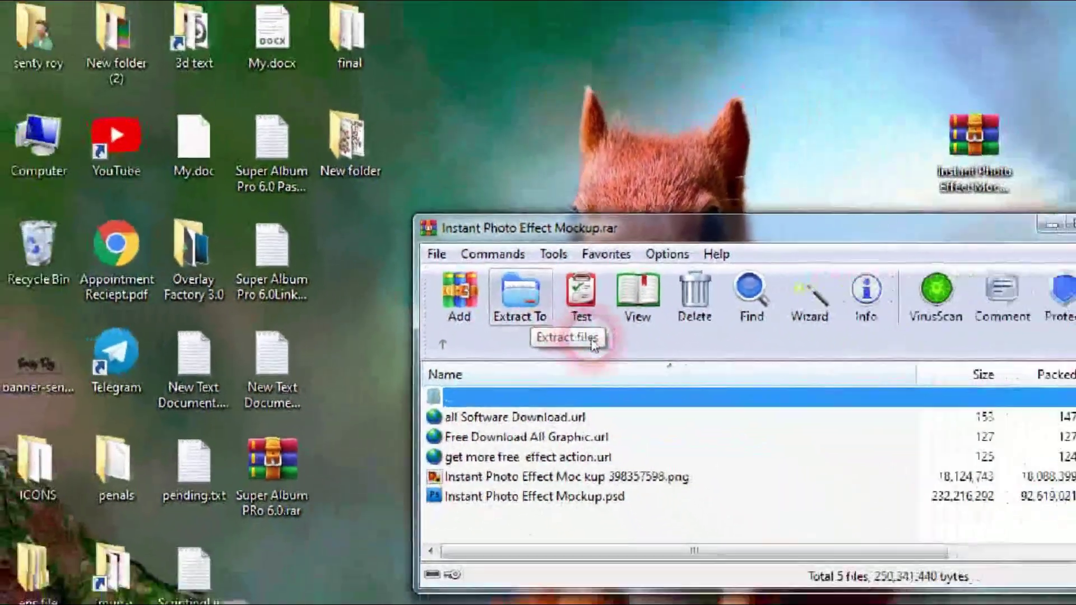
pyautogui.click(521, 294)
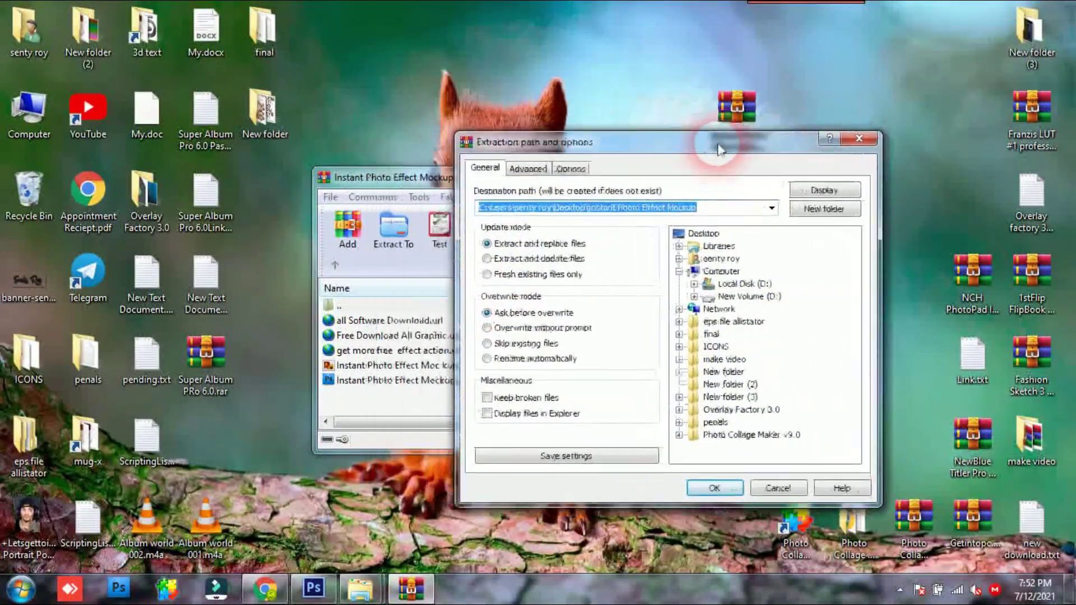
pyautogui.moveTo(720, 149); pyautogui.dragTo(642, 158)
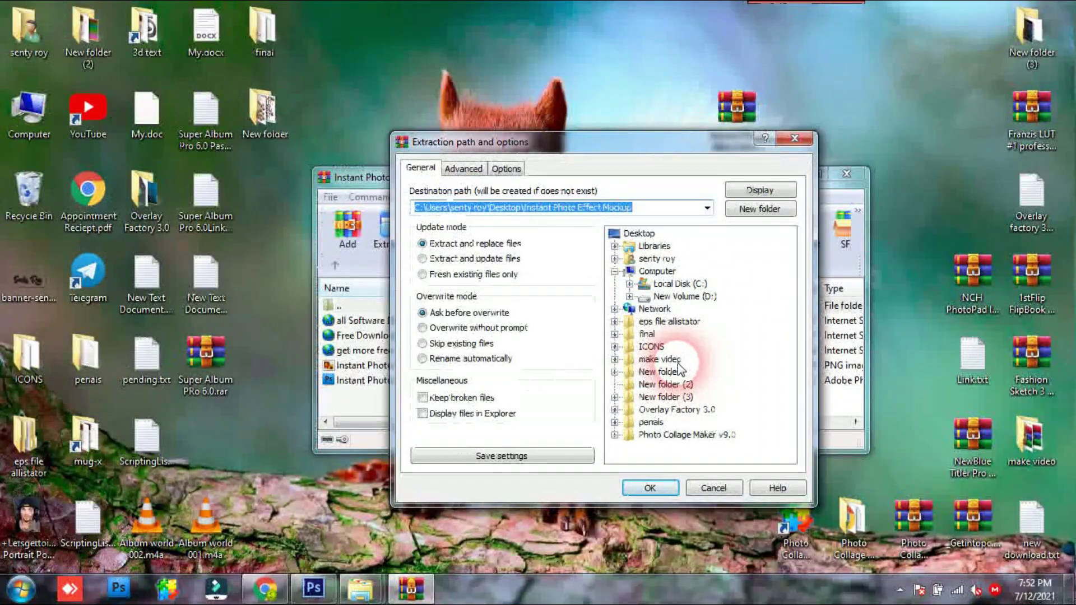
pyautogui.click(650, 488)
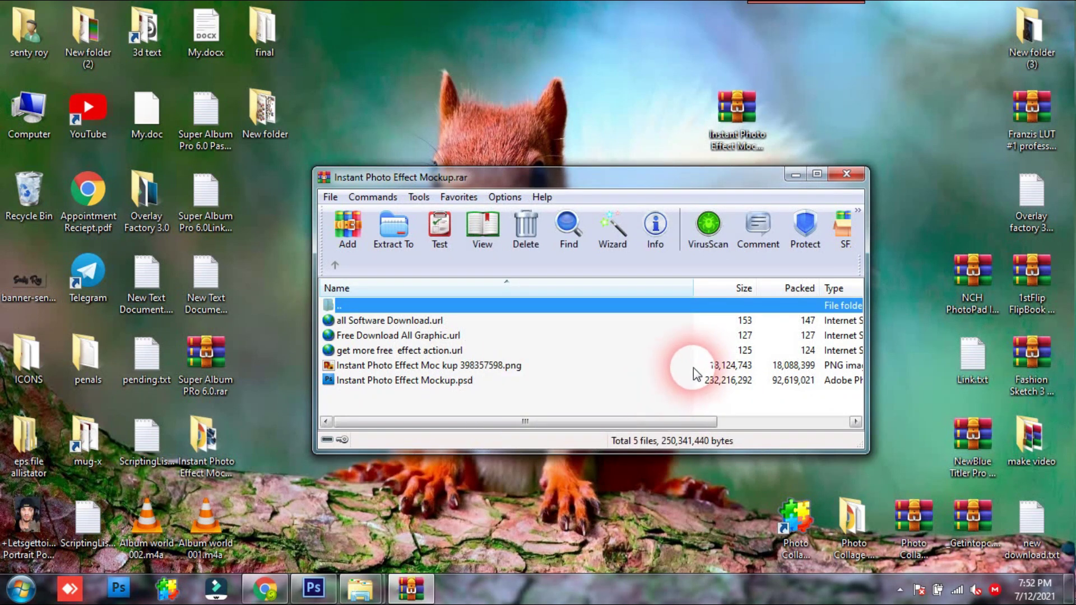
pyautogui.moveTo(697, 174); pyautogui.dragTo(682, 232)
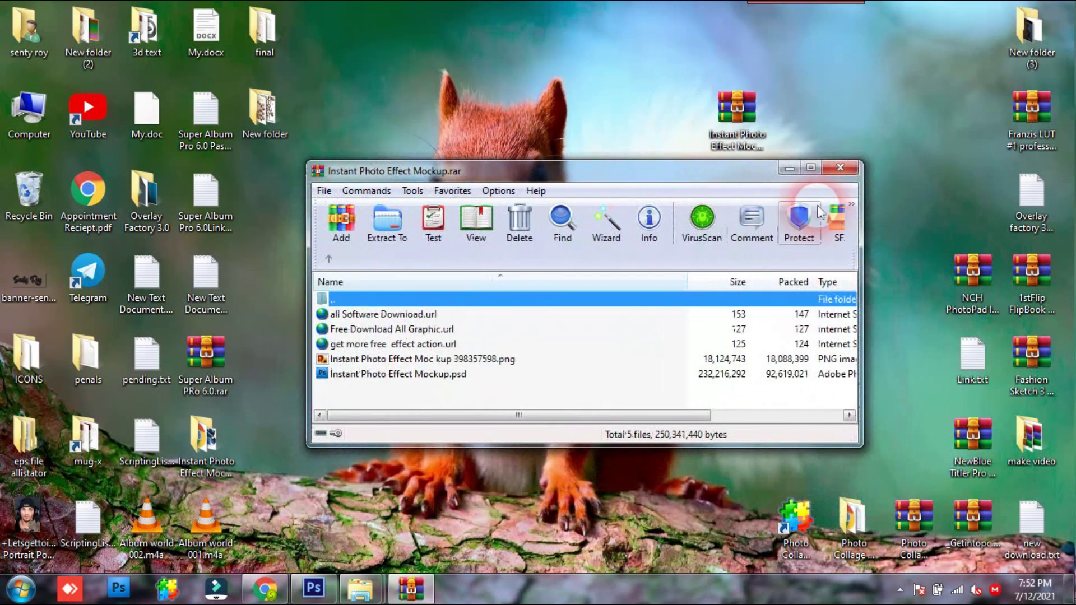
pyautogui.click(831, 225)
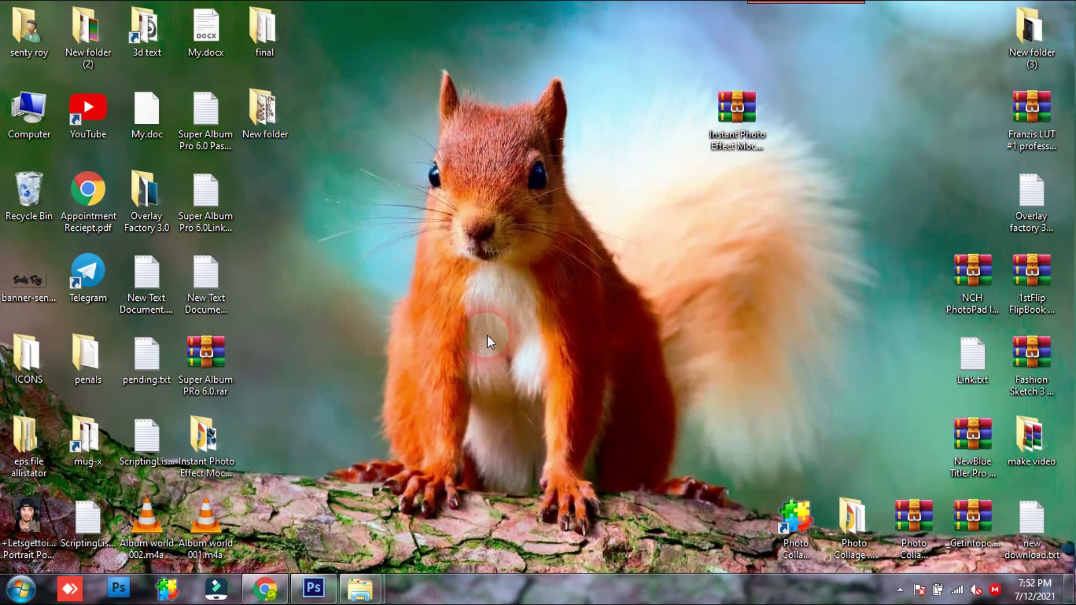
# Move the extracted Instant Photo Effect Mockup folder beside the archive and open it.
pyautogui.moveTo(208, 435)
pyautogui.mouseDown()
pyautogui.moveTo(681, 131)
pyautogui.moveTo(694, 166)
pyautogui.mouseUp()
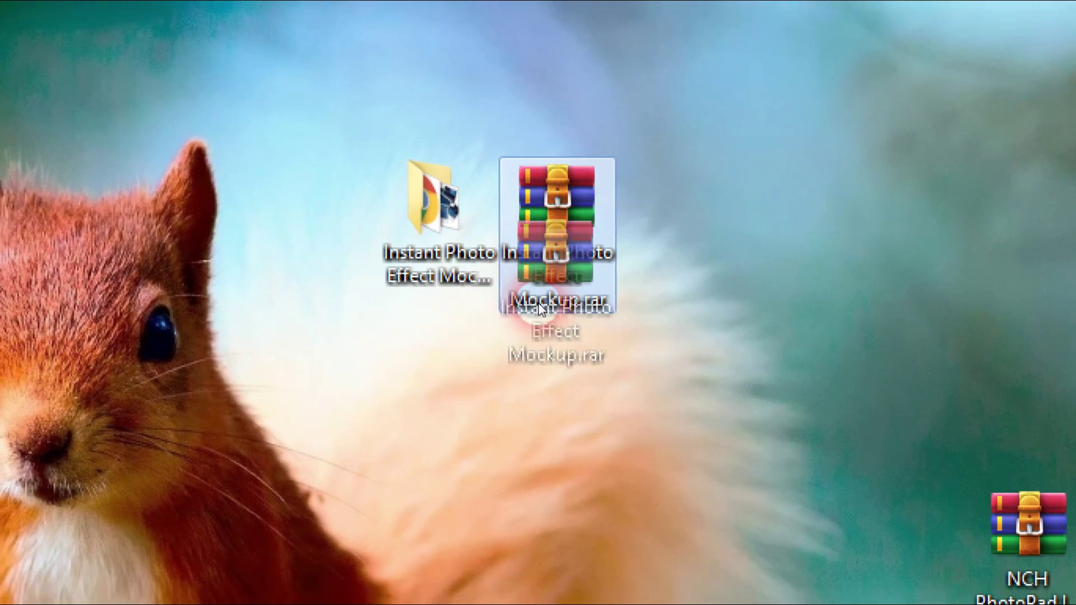
pyautogui.moveTo(538, 303); pyautogui.dragTo(538, 273)
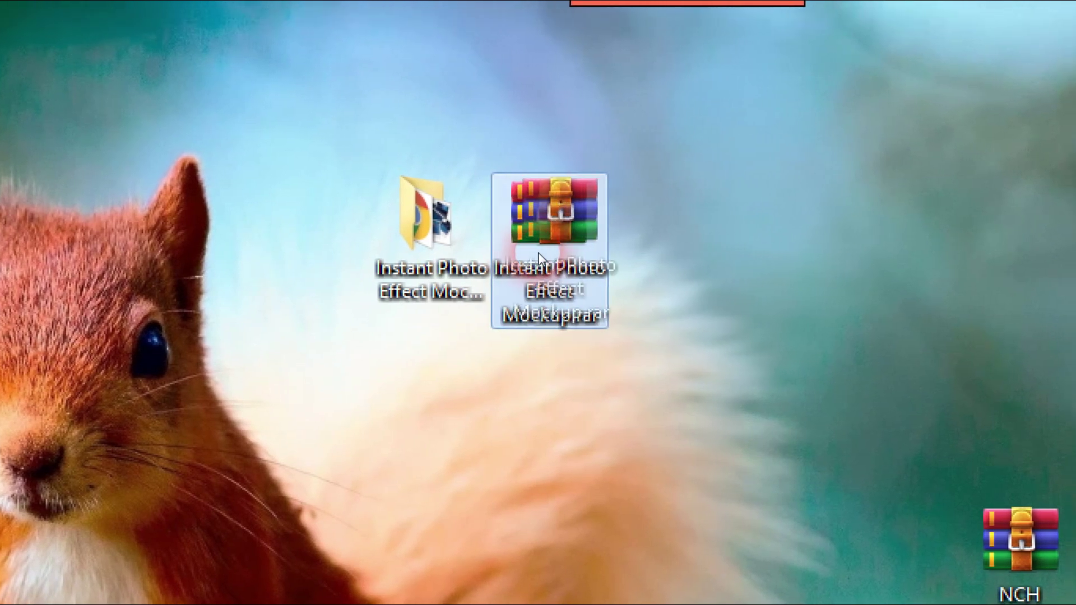
pyautogui.click(538, 250)
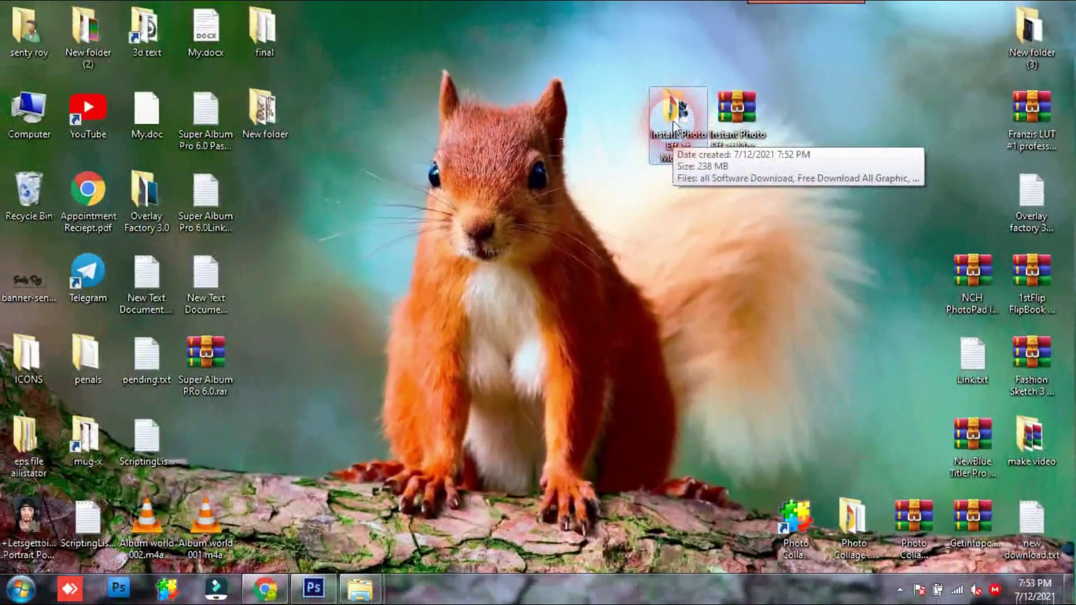
pyautogui.doubleClick(680, 150)
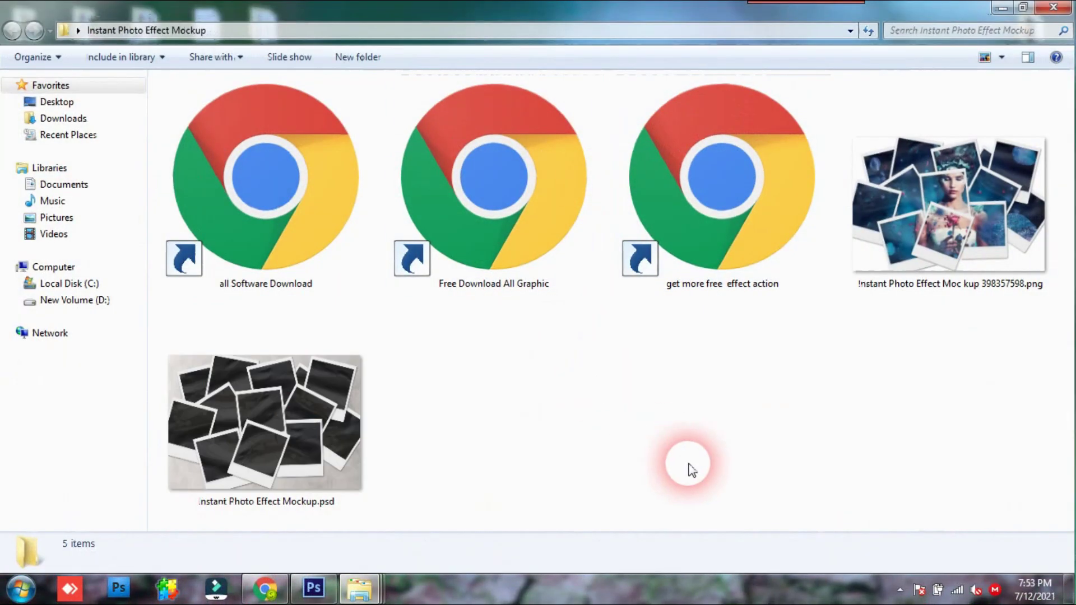
# Select the shortcuts, the mockup preview PNG and Instant Photo Effect Mockup.psd in turn.
pyautogui.click(305, 200)
pyautogui.keyDown('ctrl'); pyautogui.click(488, 272); pyautogui.keyUp('ctrl')
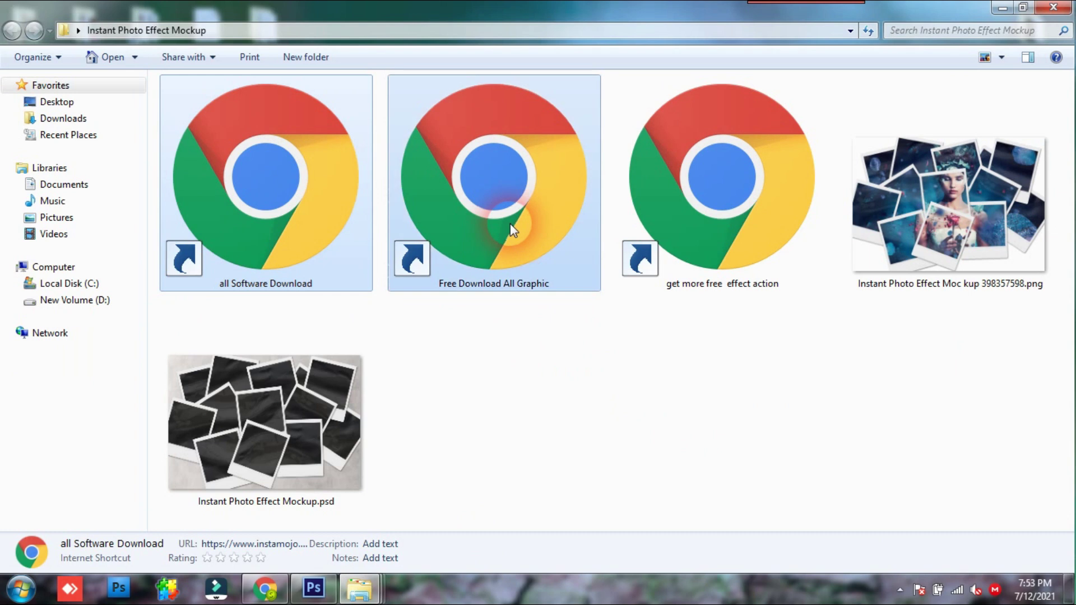
pyautogui.keyDown('ctrl'); pyautogui.click(673, 221); pyautogui.keyUp('ctrl')
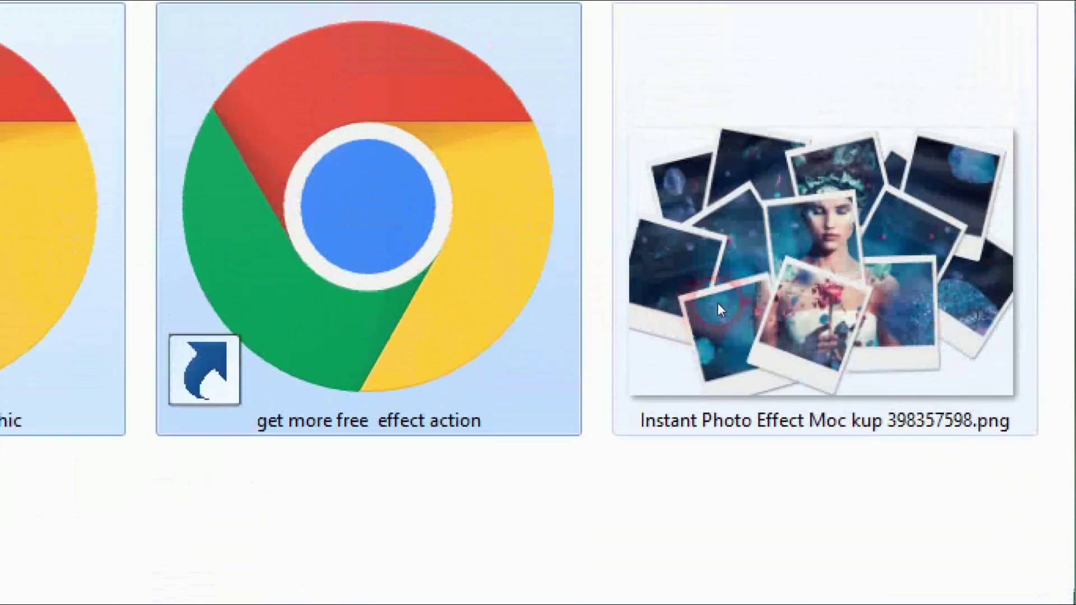
pyautogui.click(897, 224)
pyautogui.click(541, 310)
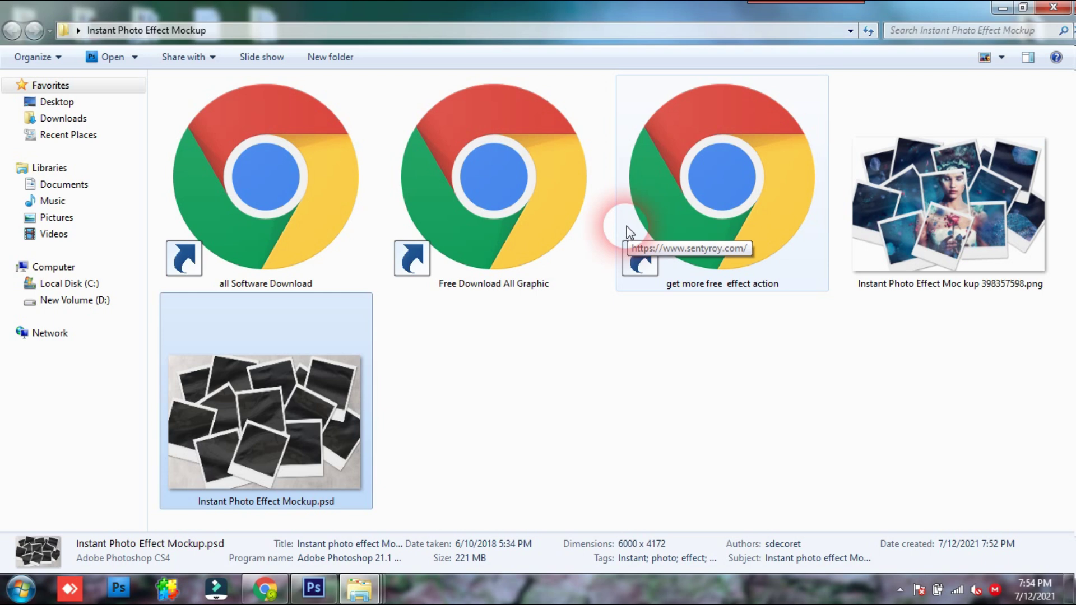
pyautogui.moveTo(375, 426)
pyautogui.mouseDown()
pyautogui.moveTo(455, 434)
pyautogui.moveTo(337, 440)
pyautogui.mouseUp()
pyautogui.moveTo(336, 440)
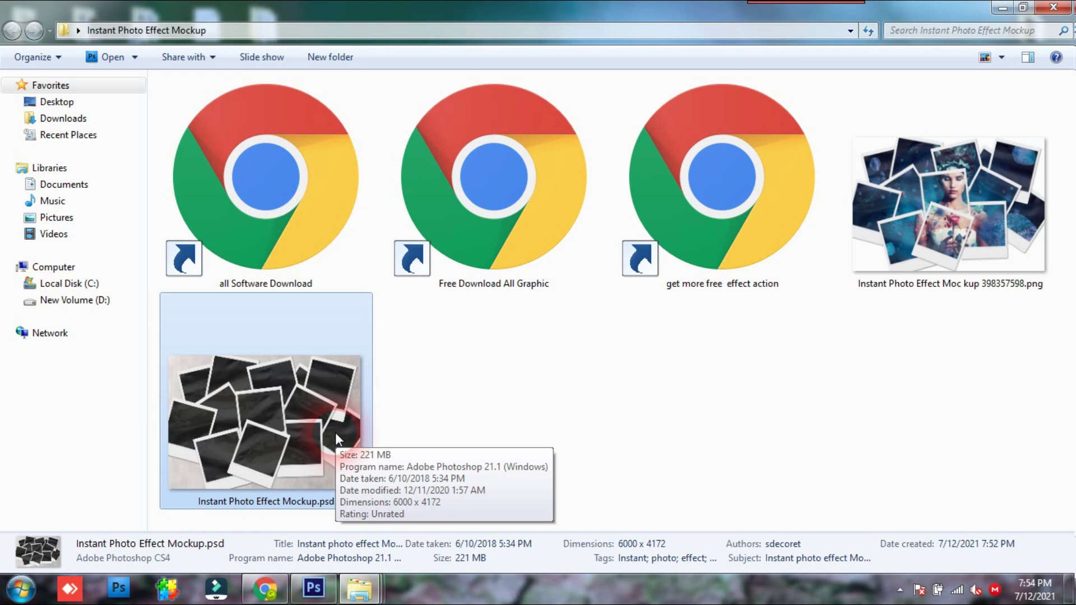
pyautogui.doubleClick(335, 432)
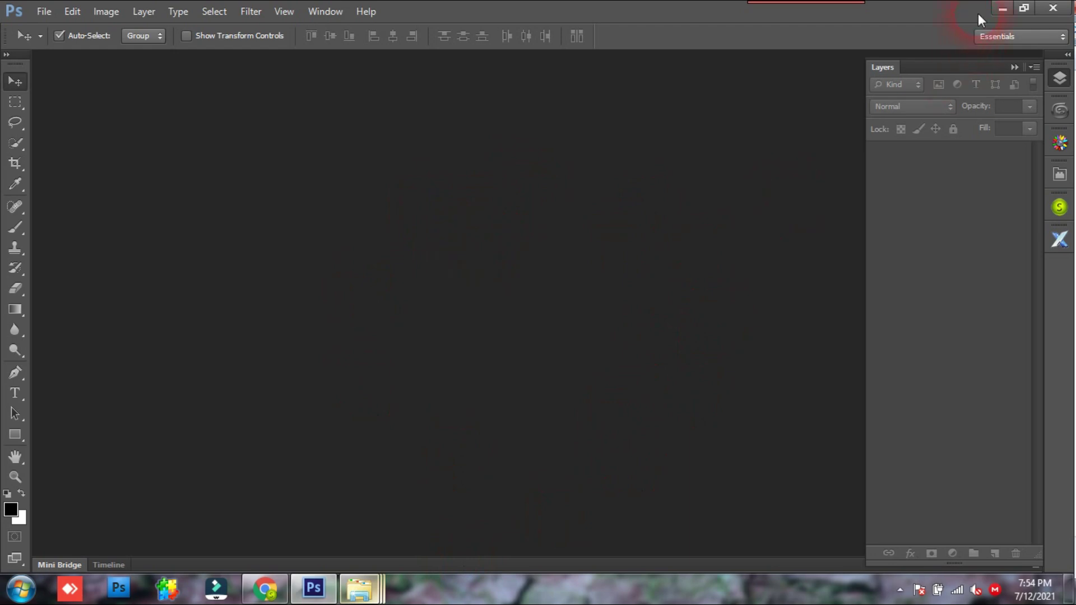
pyautogui.click(1002, 9)
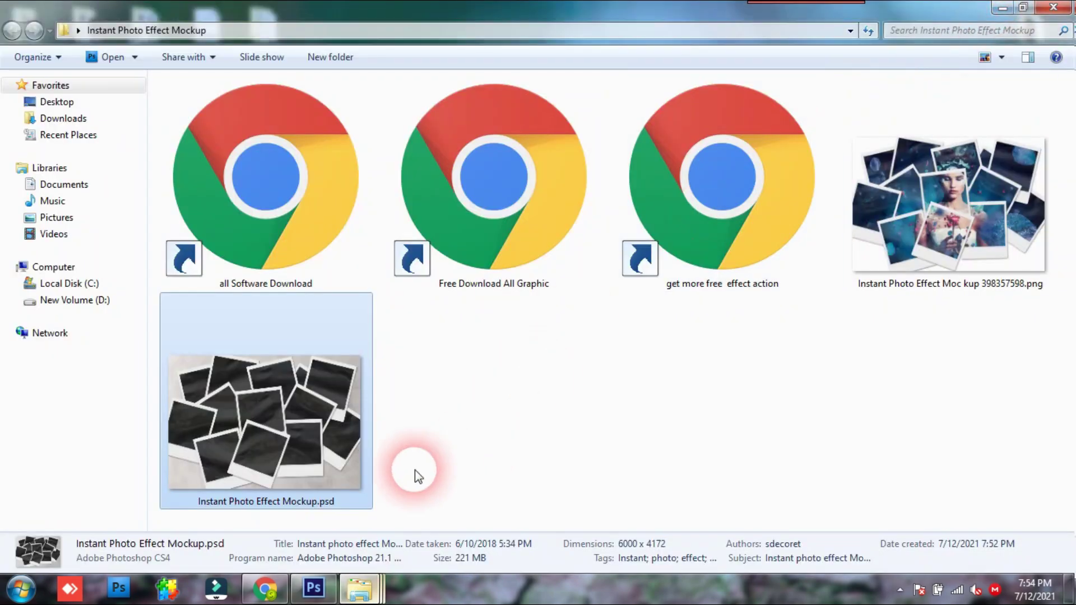
pyautogui.moveTo(248, 395)
pyautogui.mouseDown()
pyautogui.moveTo(472, 480)
pyautogui.moveTo(358, 344)
pyautogui.mouseUp()
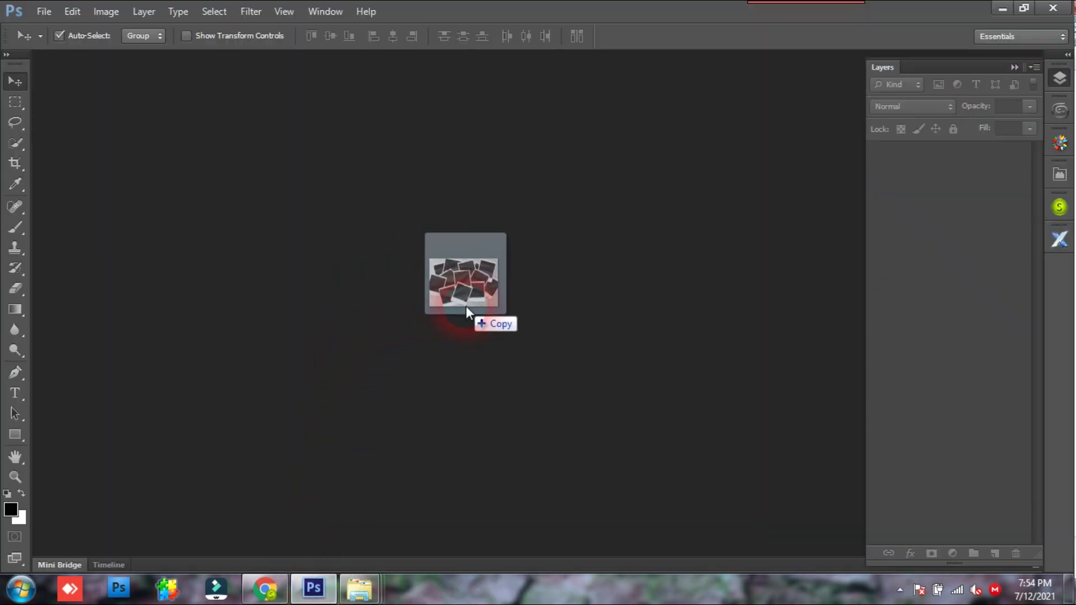
pyautogui.moveTo(358, 344); pyautogui.dragTo(466, 306)
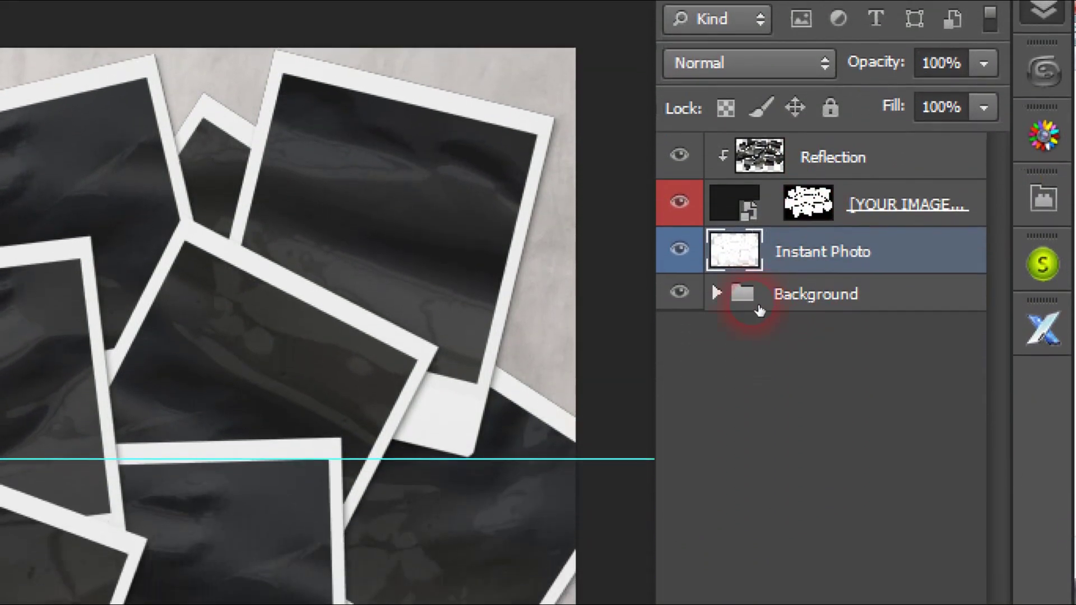
pyautogui.click(679, 292)
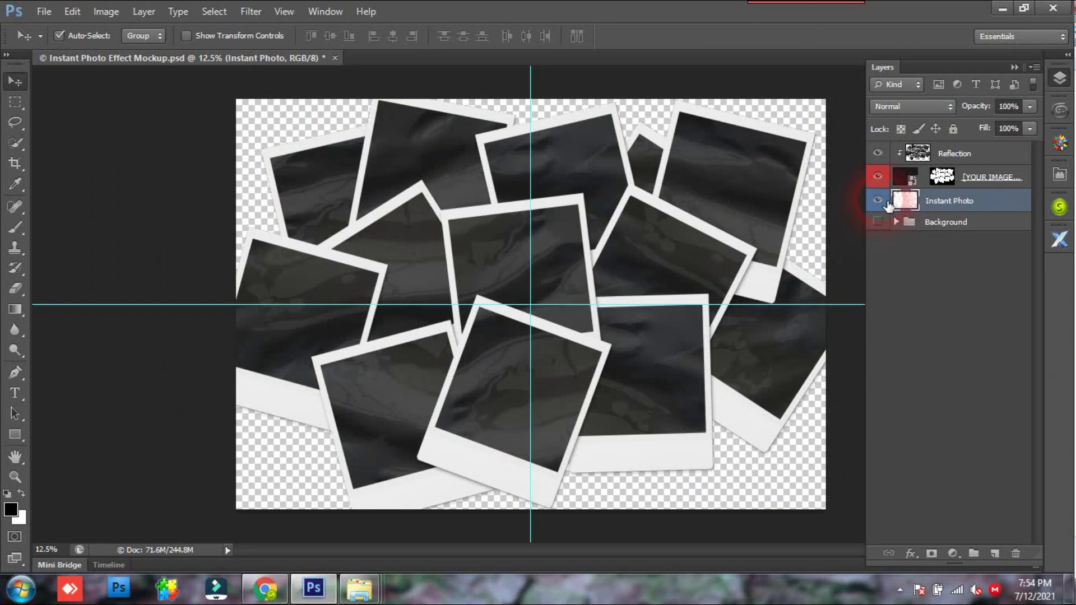
pyautogui.click(877, 201)
pyautogui.click(878, 177)
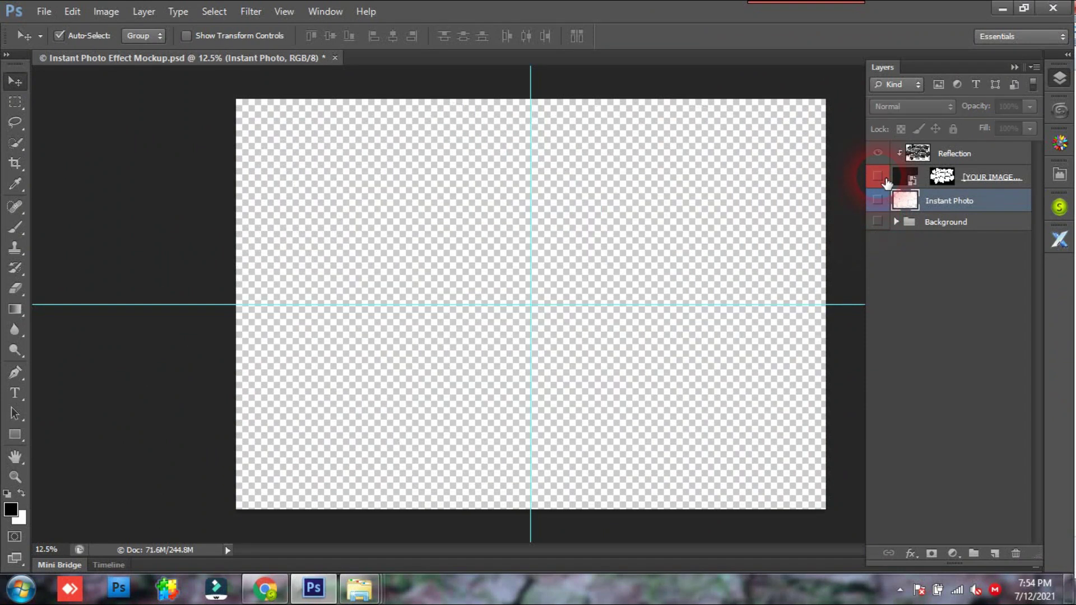
pyautogui.click(878, 177)
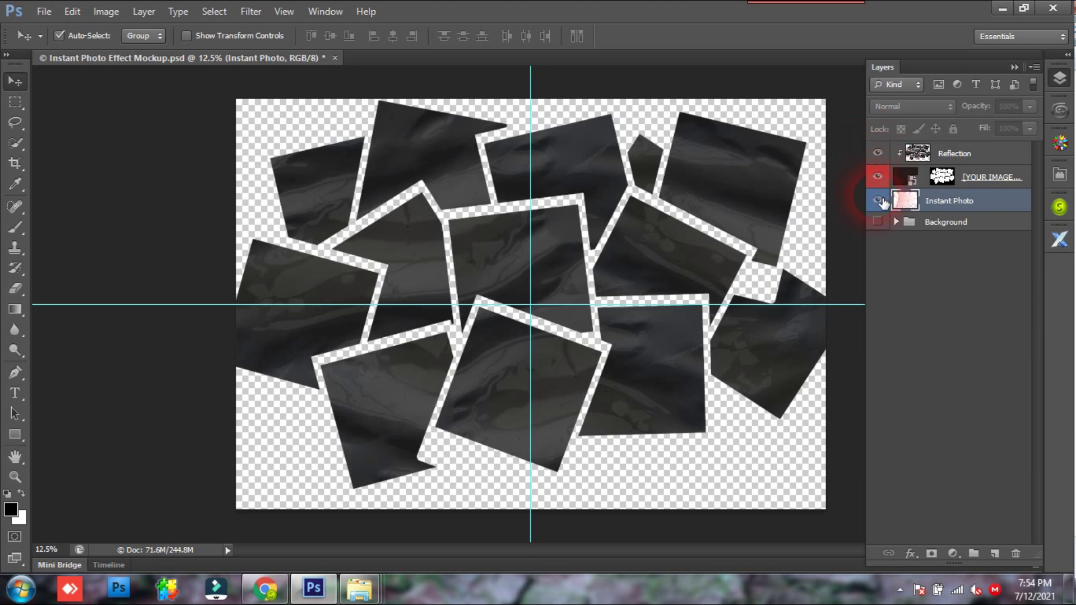
pyautogui.click(878, 201)
pyautogui.click(878, 222)
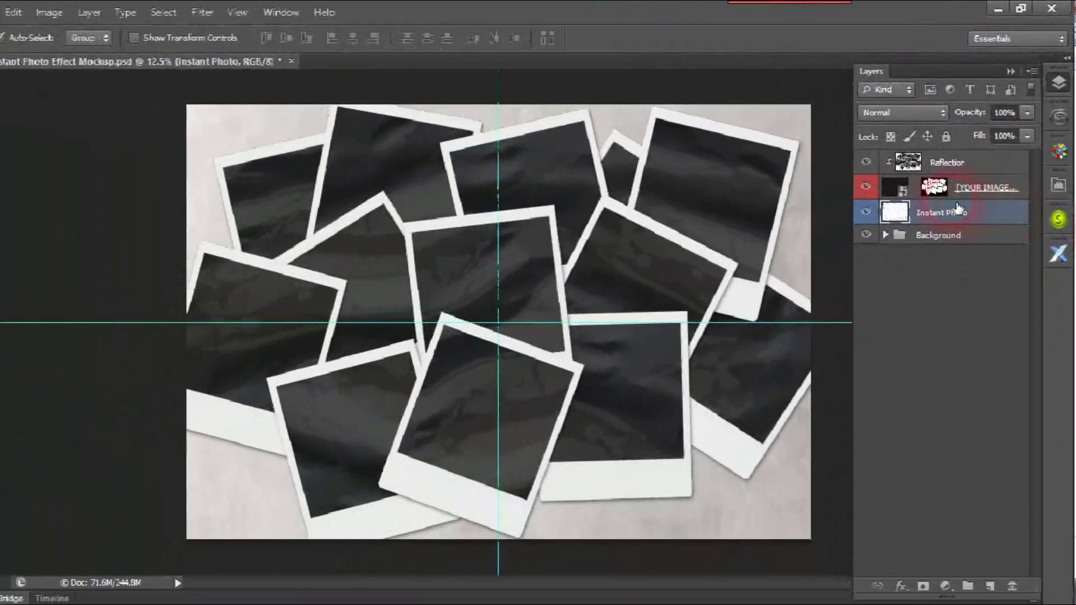
# Open the [YOUR IMAGE HERE] placeholder smart object and dismiss the save reminder.
pyautogui.doubleClick(946, 310)
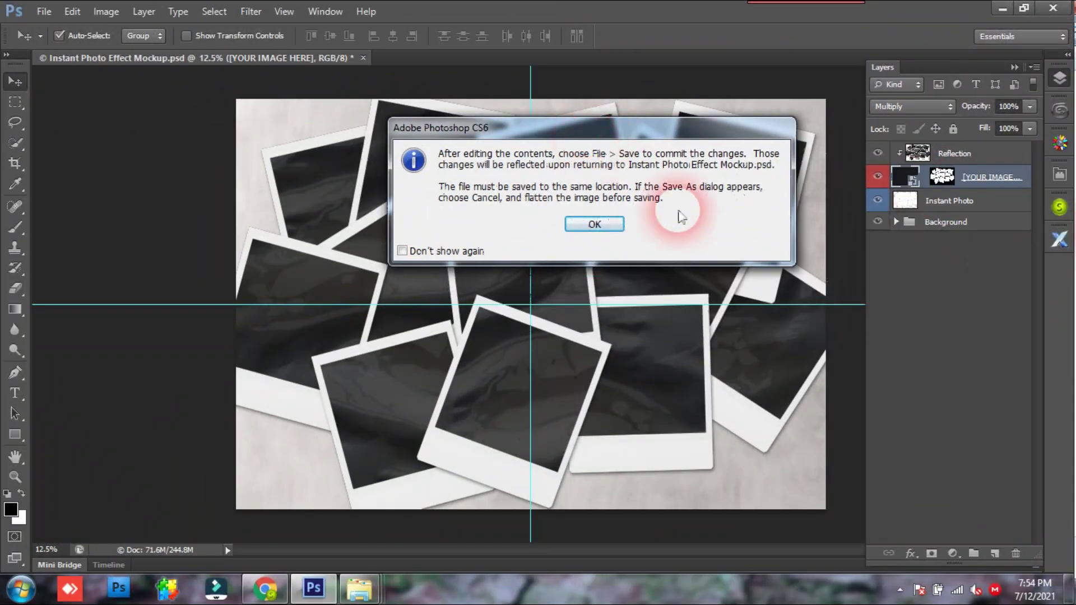
pyautogui.moveTo(674, 188)
pyautogui.mouseDown()
pyautogui.moveTo(586, 157)
pyautogui.moveTo(613, 157)
pyautogui.mouseUp()
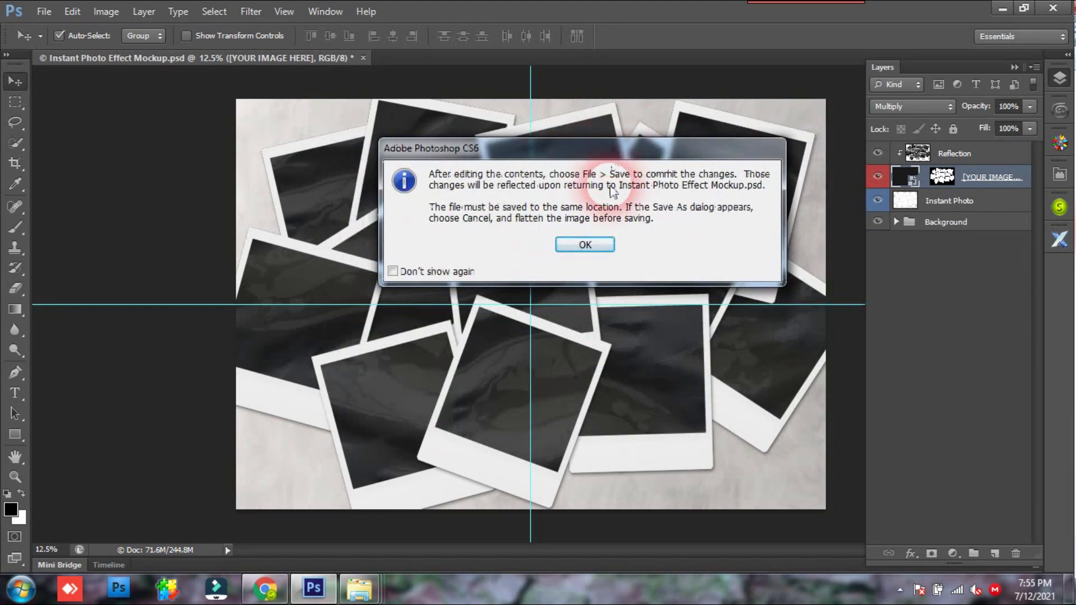
pyautogui.click(587, 246)
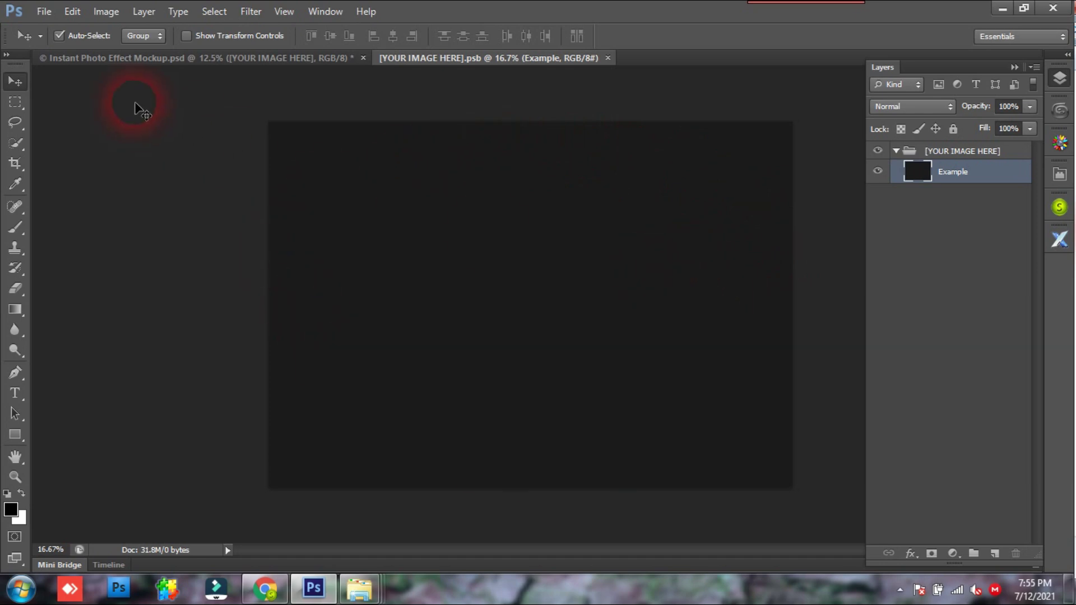
# Try File > Place and File > Open, browsing to the D: drive, then cancel both.
pyautogui.click(51, 12)
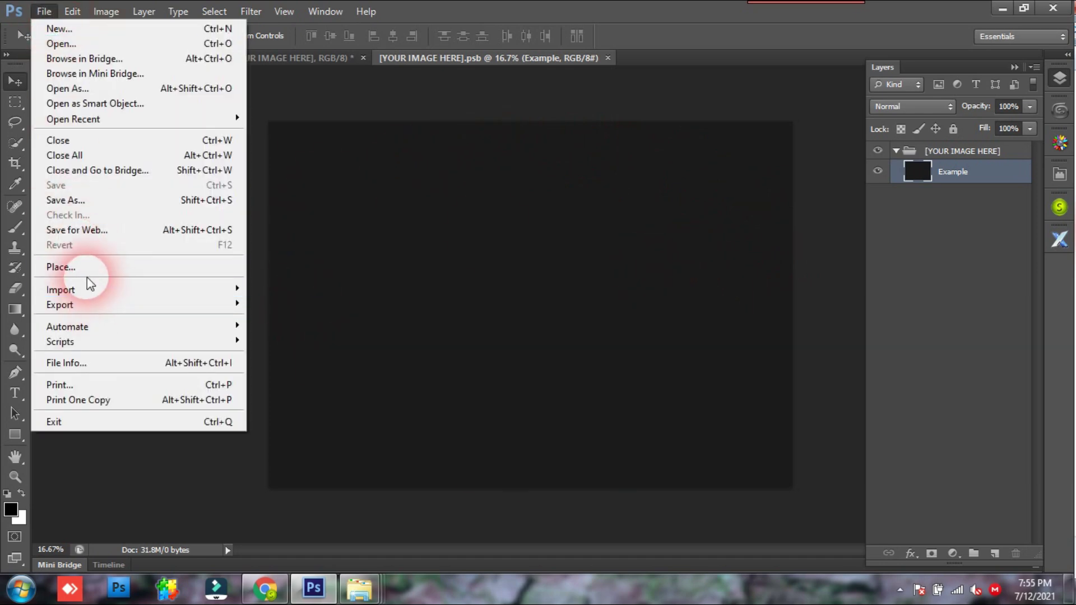
pyautogui.click(85, 268)
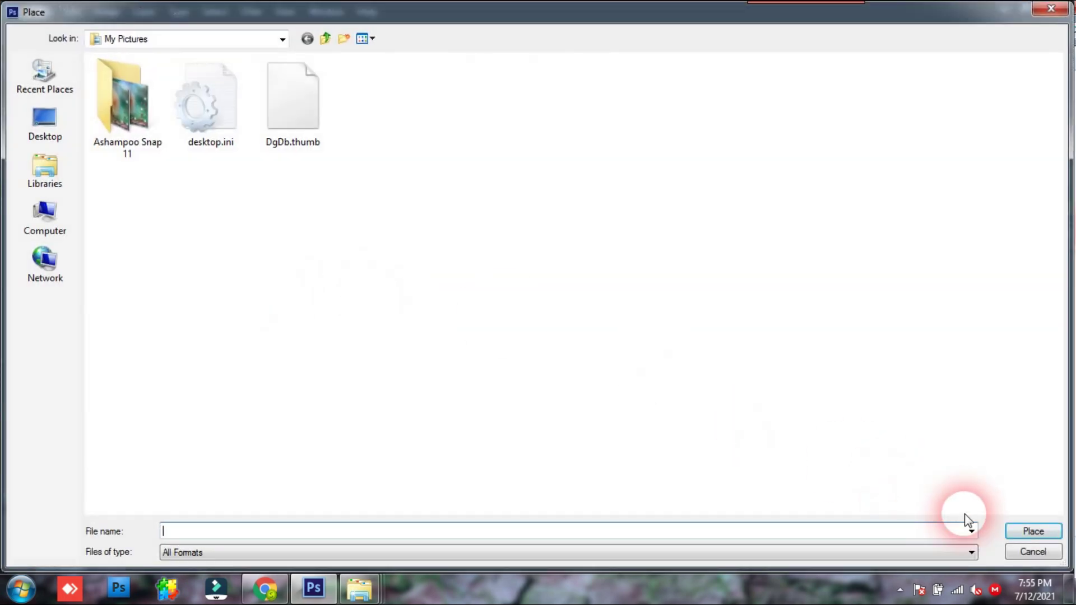
pyautogui.click(1020, 553)
pyautogui.click(44, 12)
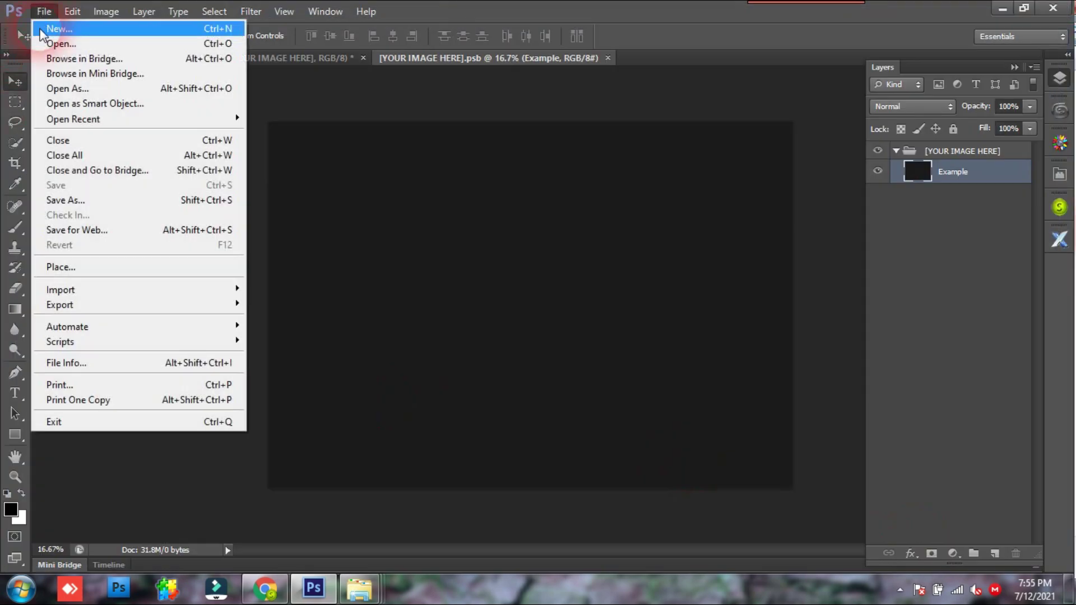
pyautogui.click(45, 38)
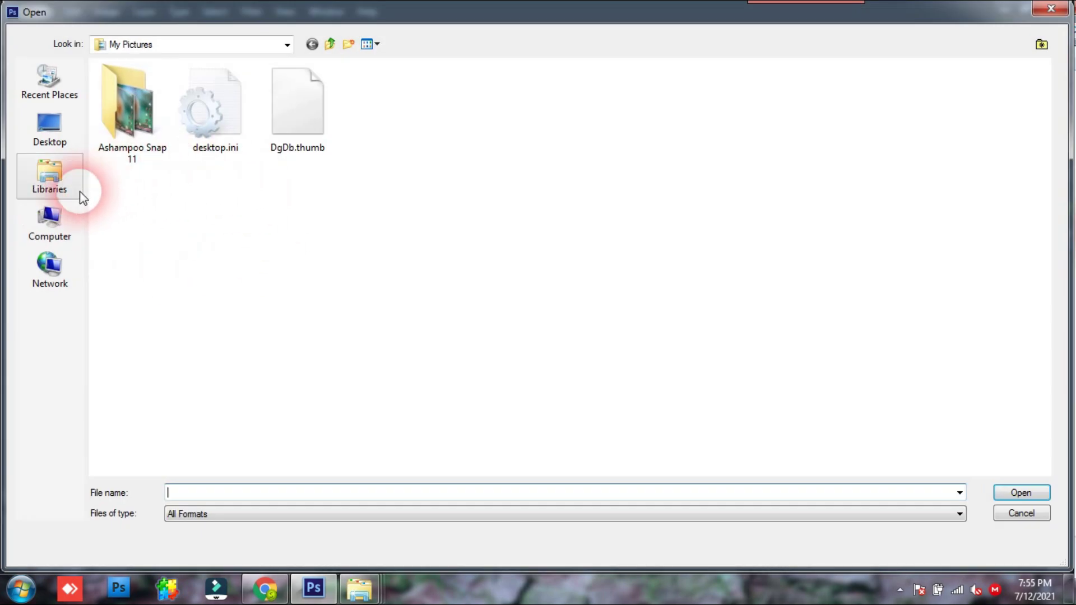
pyautogui.click(49, 221)
pyautogui.doubleClick(311, 112)
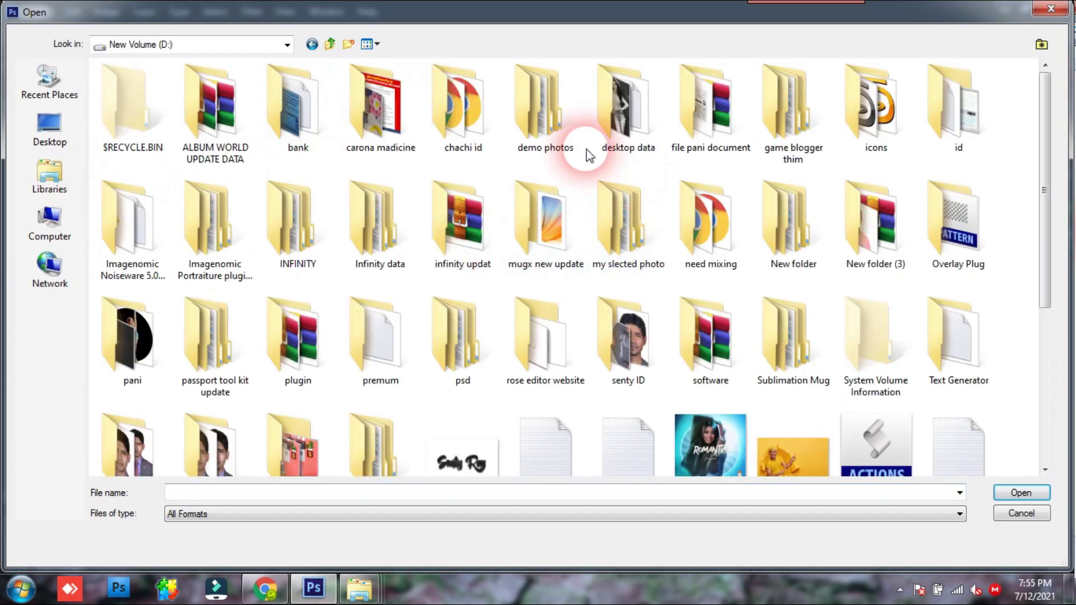
pyautogui.click(998, 514)
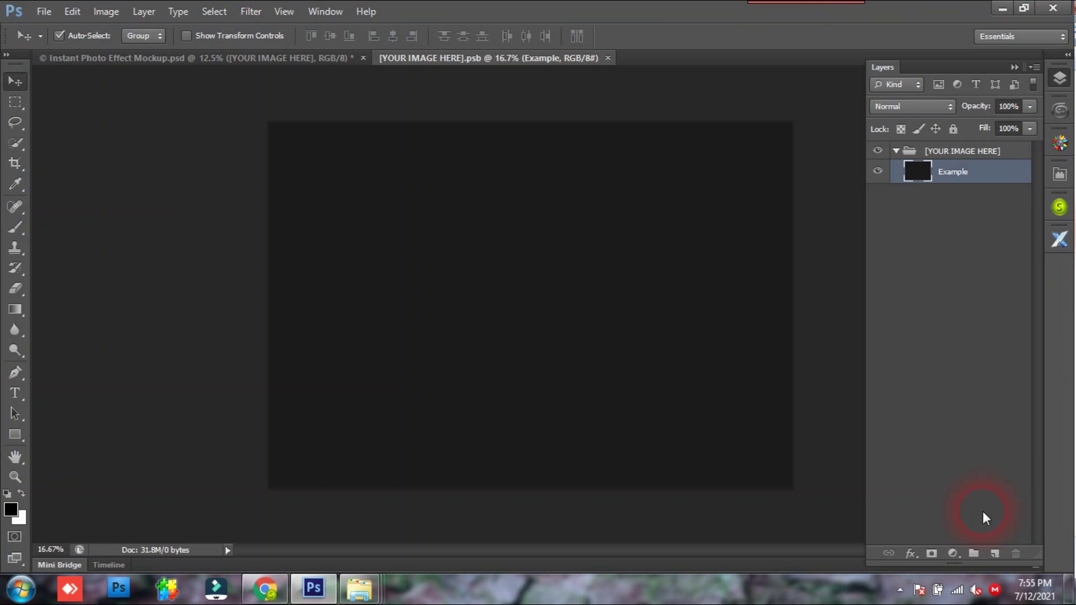
# Place photo-of-woman-wearing-yellow-top-2993713.jpg from D:\demo photos\demo into the smart object.
pyautogui.click(45, 10)
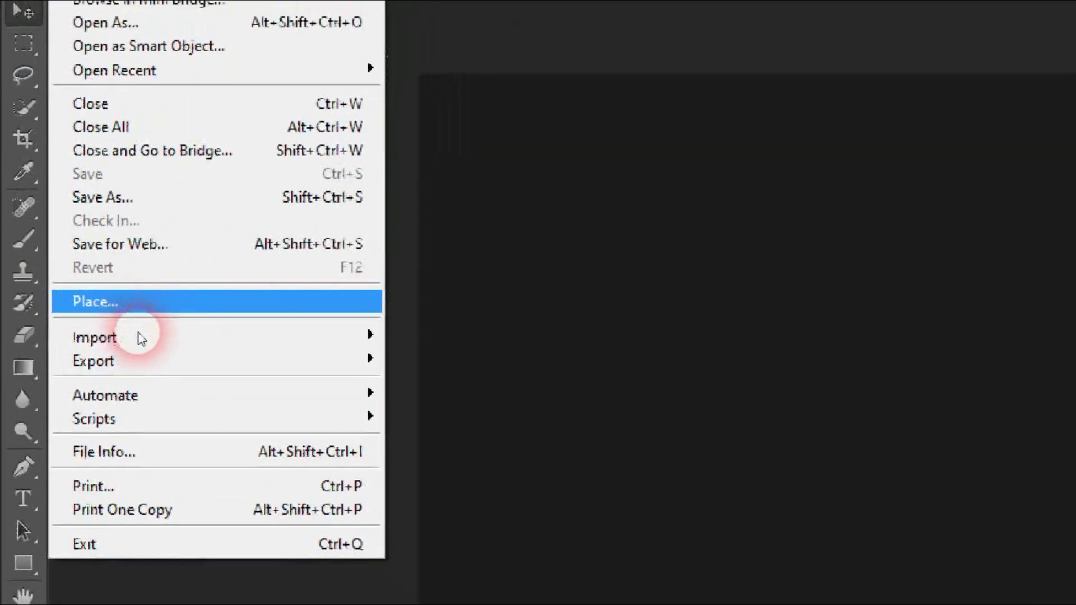
pyautogui.click(121, 534)
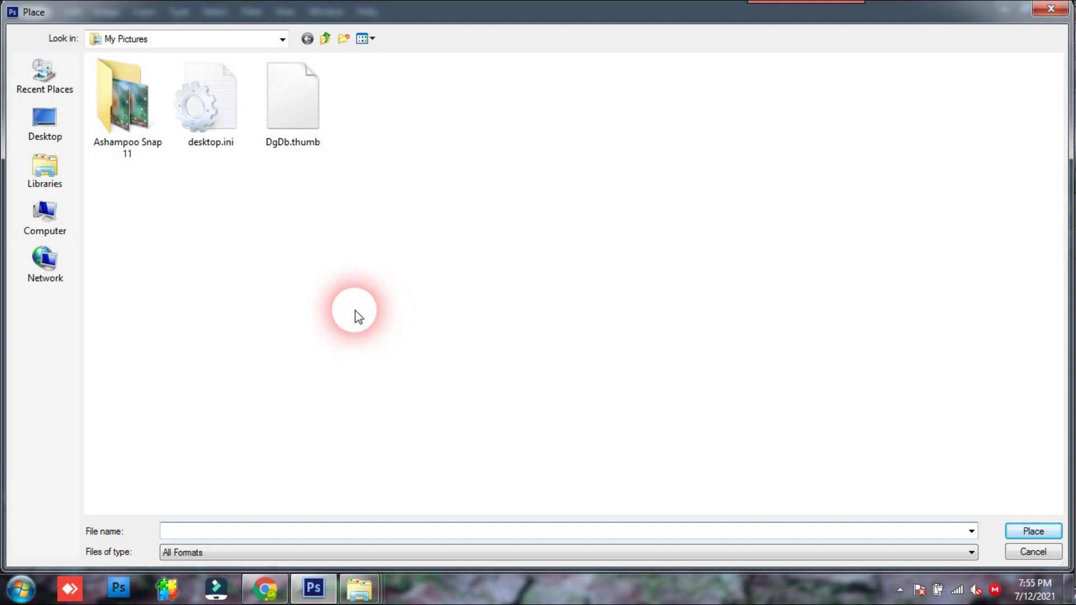
pyautogui.click(51, 218)
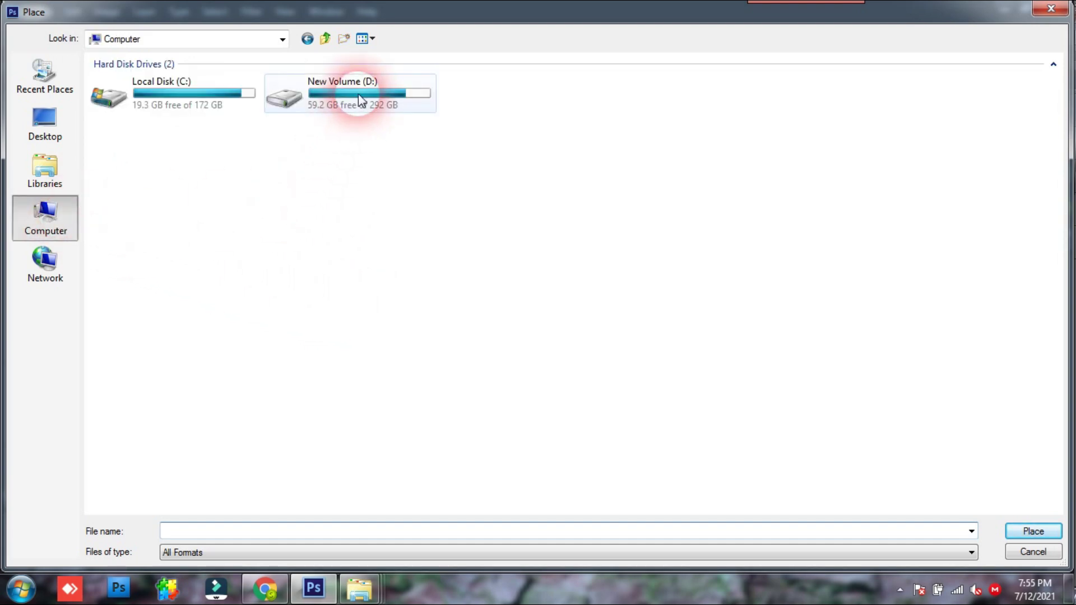
pyautogui.doubleClick(388, 73)
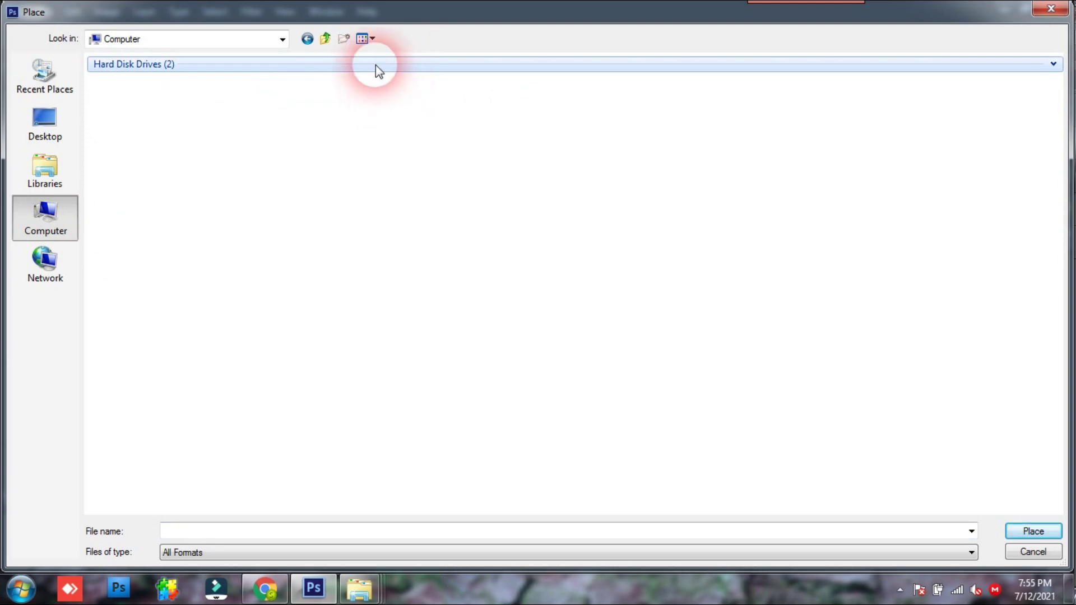
pyautogui.doubleClick(550, 81)
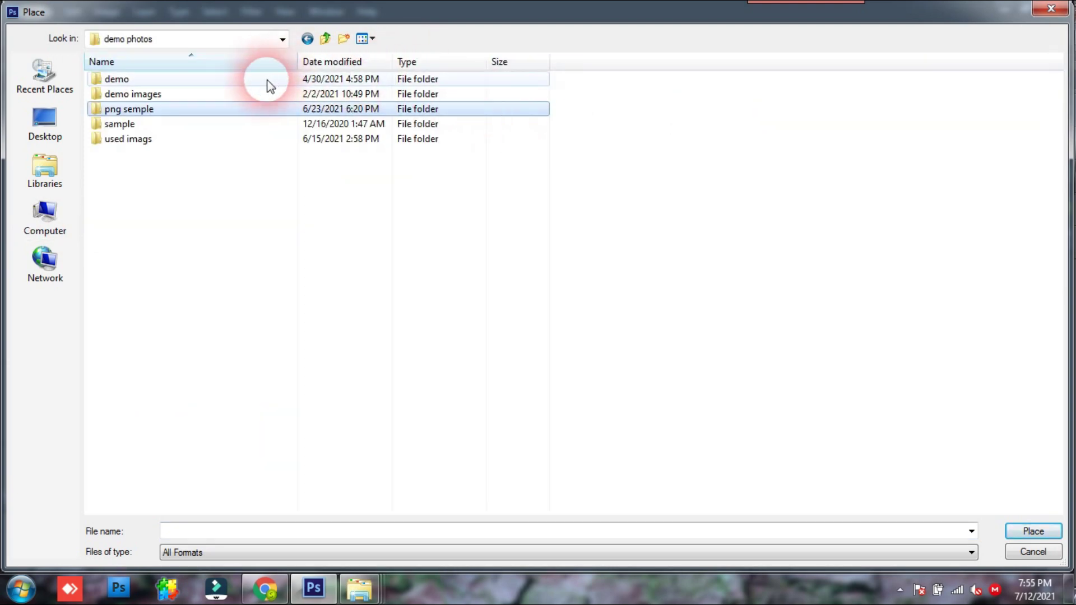
pyautogui.doubleClick(270, 80)
pyautogui.scroll(-3, 600, 211)
pyautogui.scroll(-10, 600, 211)
pyautogui.scroll(-5, 601, 212)
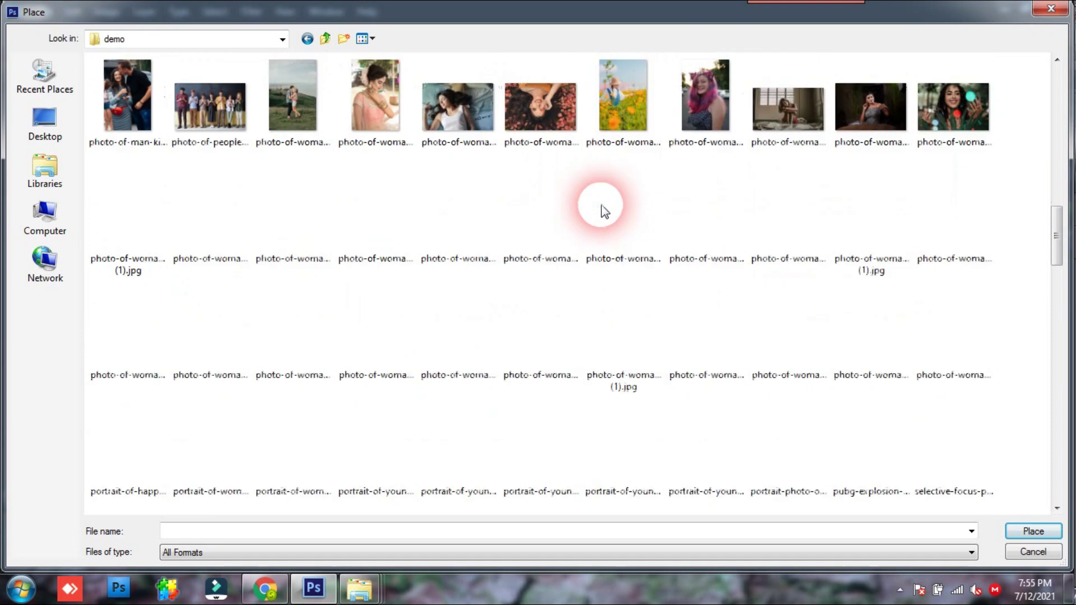
pyautogui.scroll(-2, 600, 207)
pyautogui.doubleClick(925, 177)
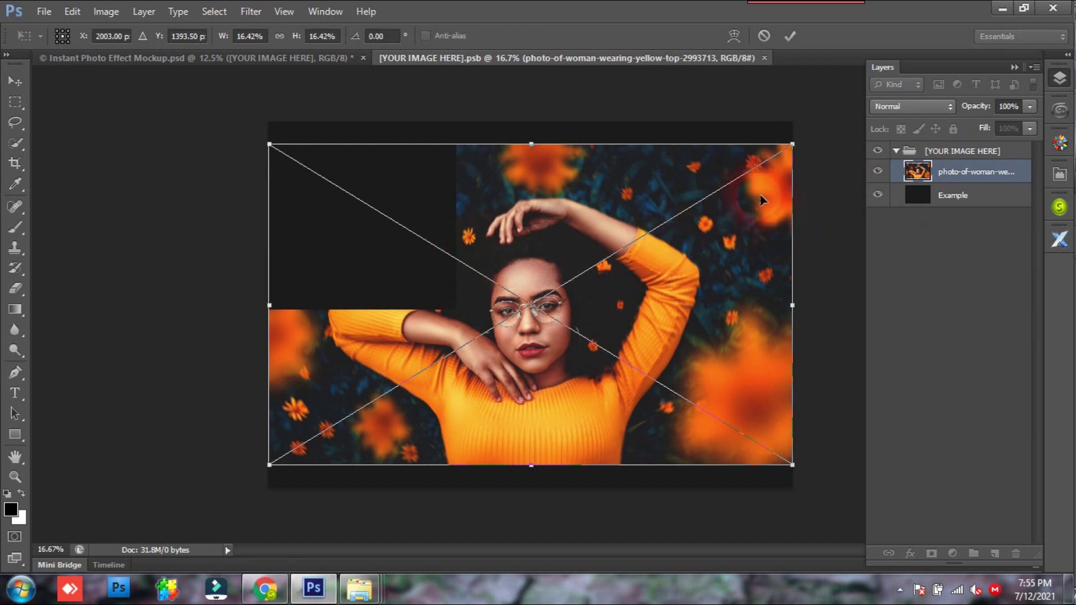
# Enlarge the placed yellow-top photo to cover the canvas and commit the transform.
pyautogui.moveTo(797, 147); pyautogui.dragTo(830, 122)
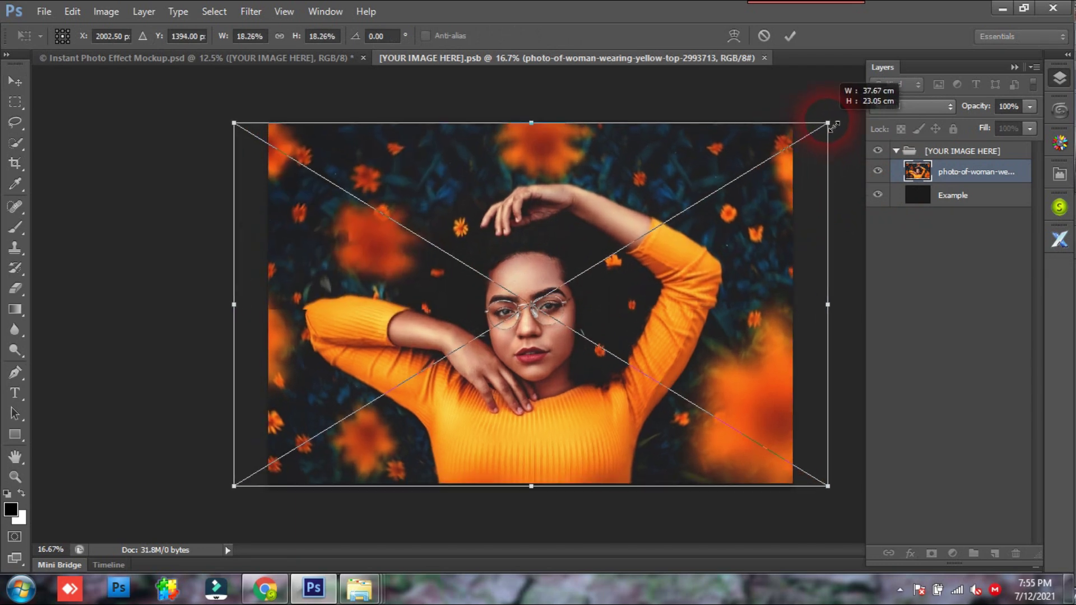
pyautogui.press('Return')
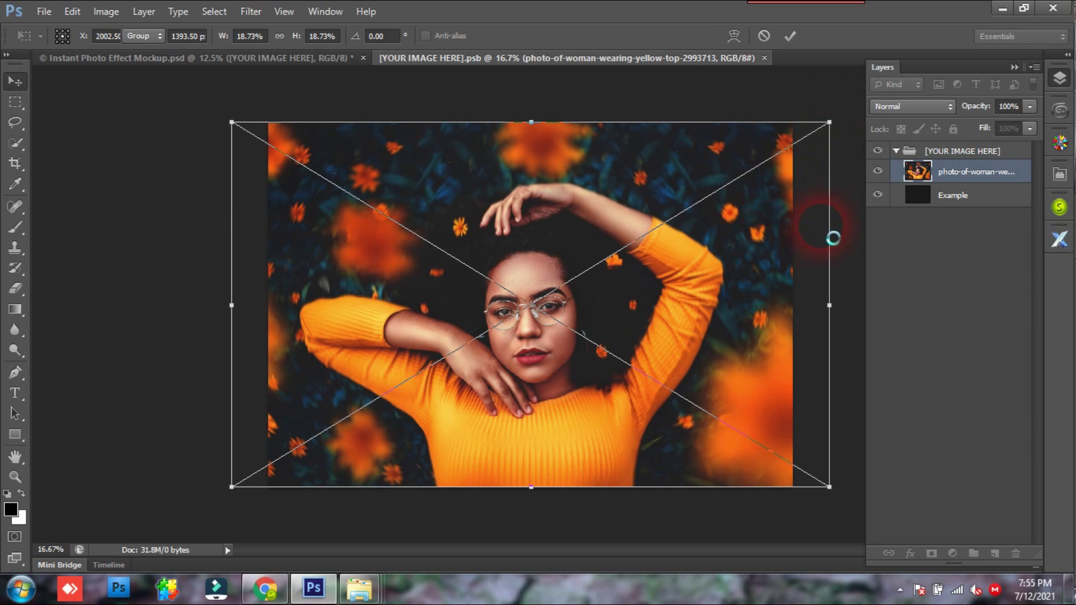
pyautogui.rightClick(946, 172)
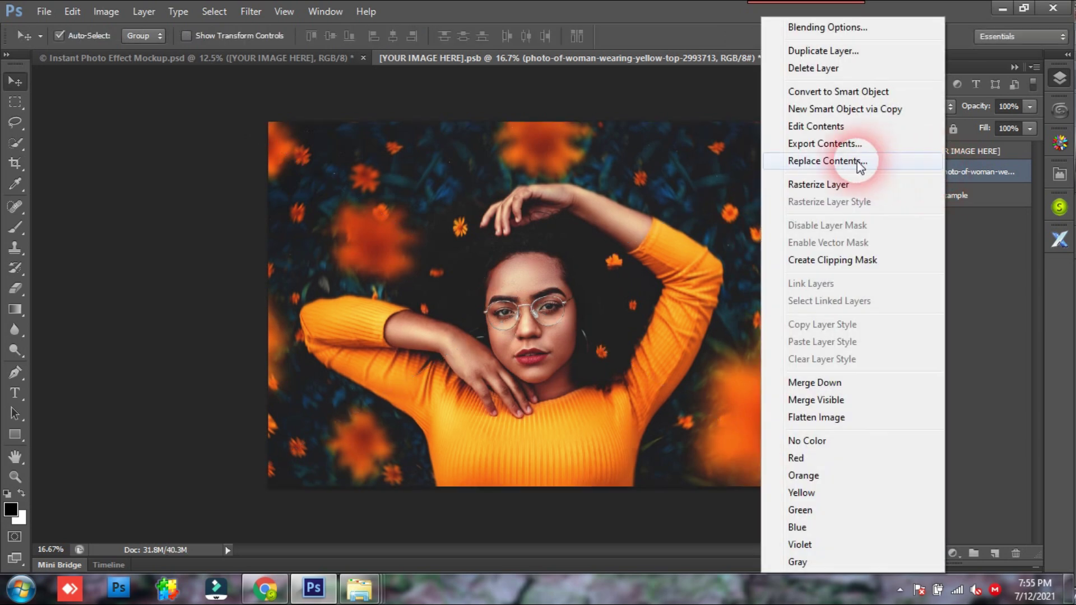
pyautogui.click(860, 161)
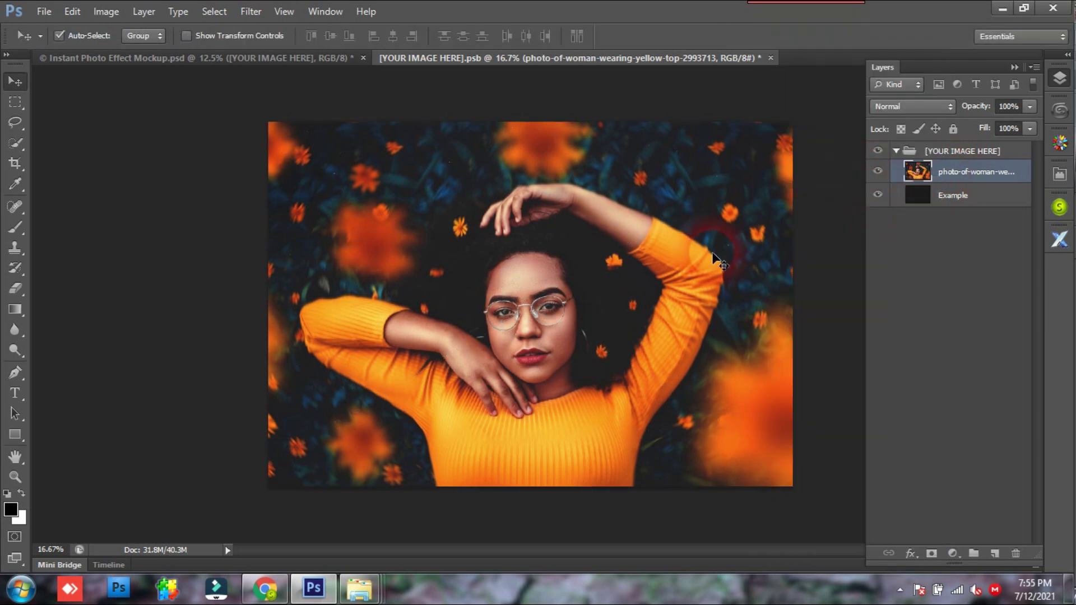
# Brighten the photo with a Curves point, then save the [YOUR IMAGE HERE].psb file.
pyautogui.hotkey('ctrl', 'l')
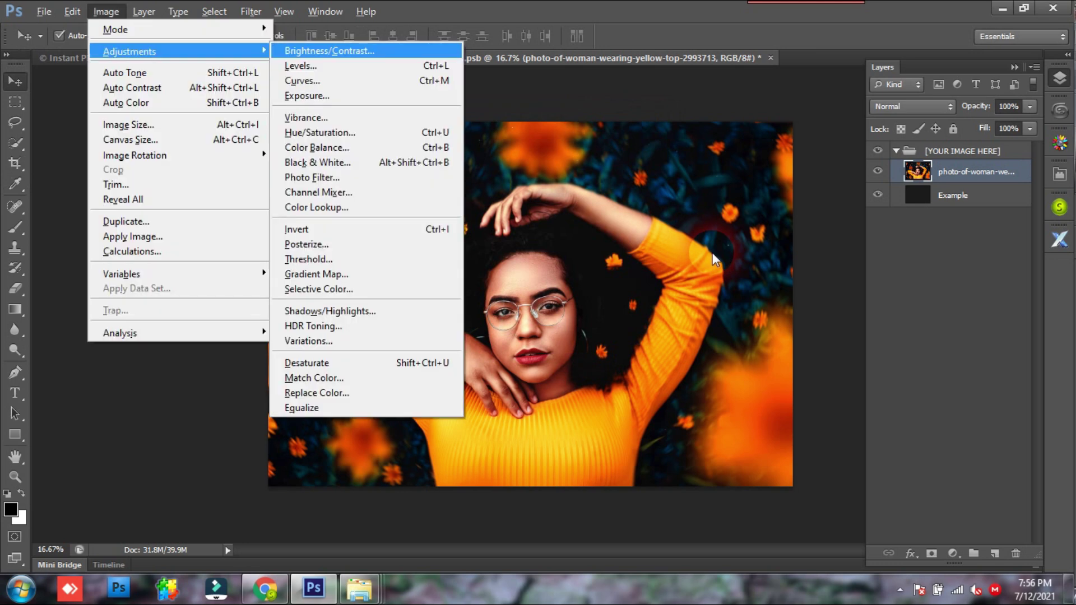
pyautogui.hotkey('ctrl', 'm')
pyautogui.click(523, 232)
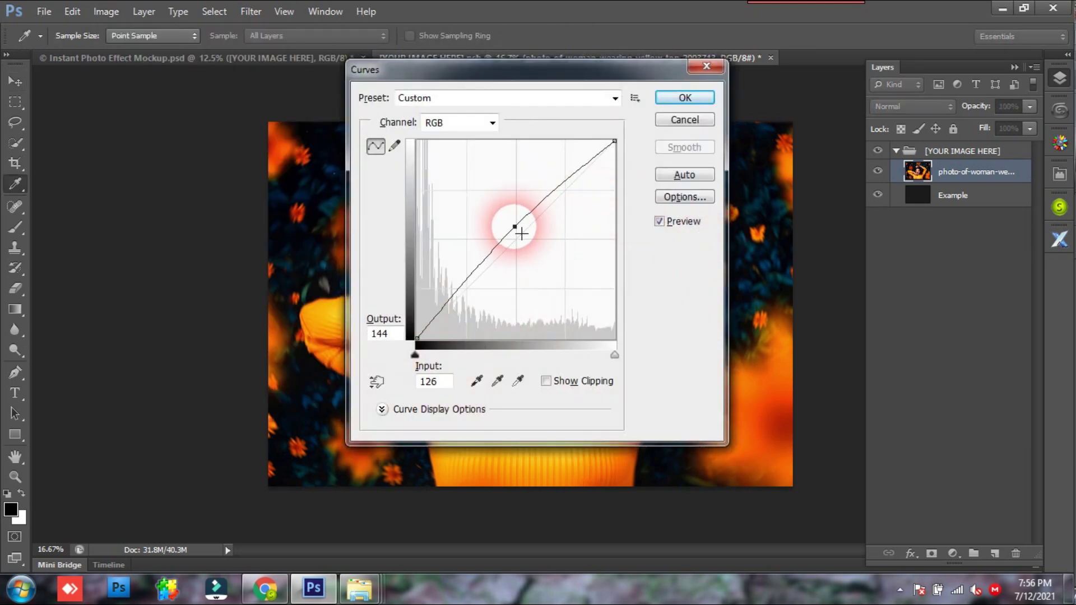
pyautogui.click(684, 97)
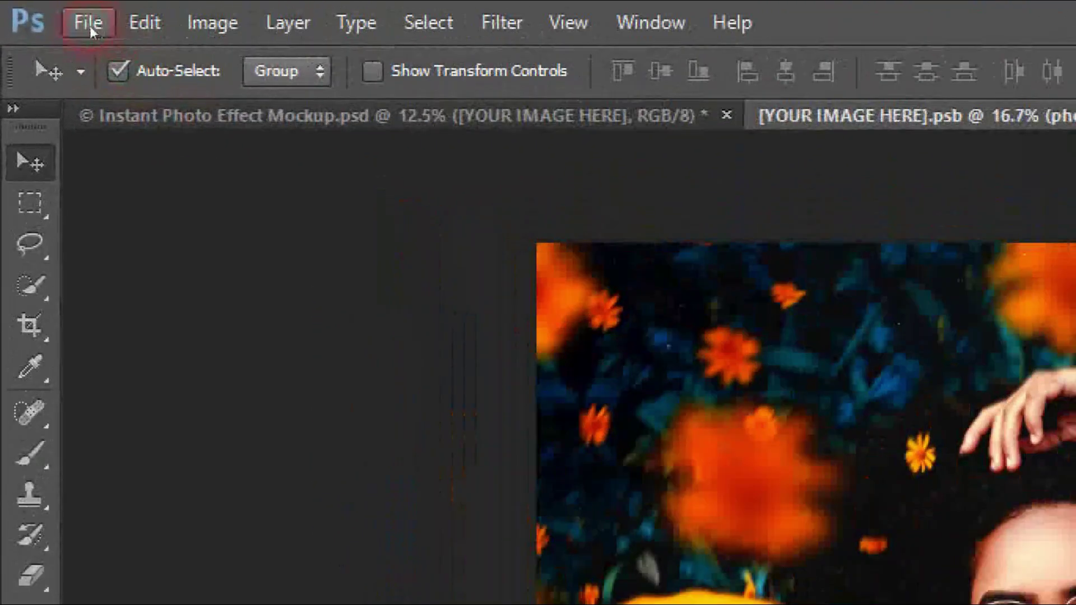
pyautogui.click(44, 11)
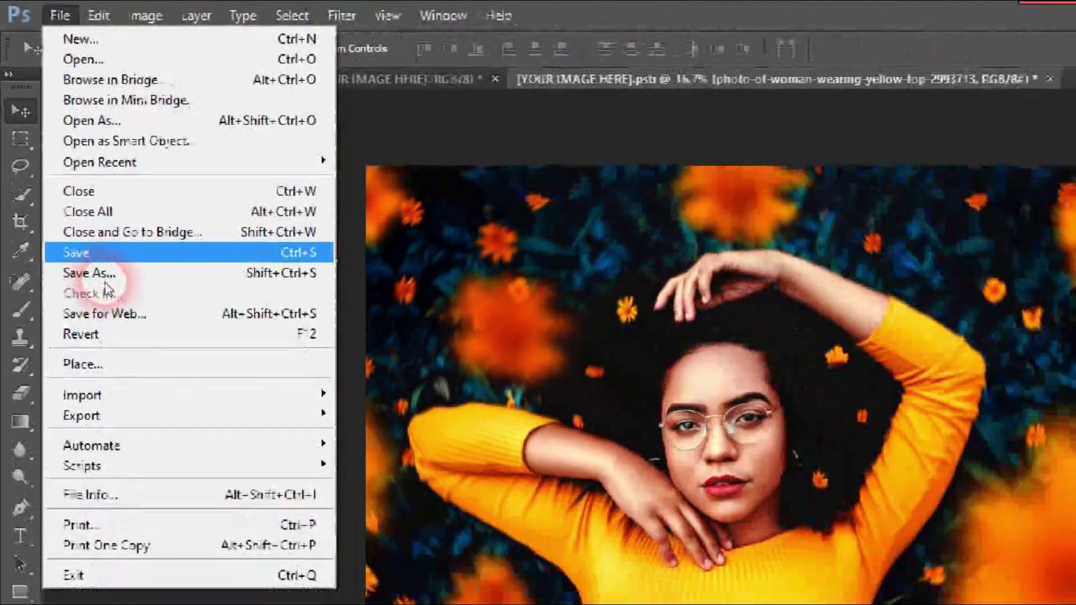
pyautogui.click(84, 252)
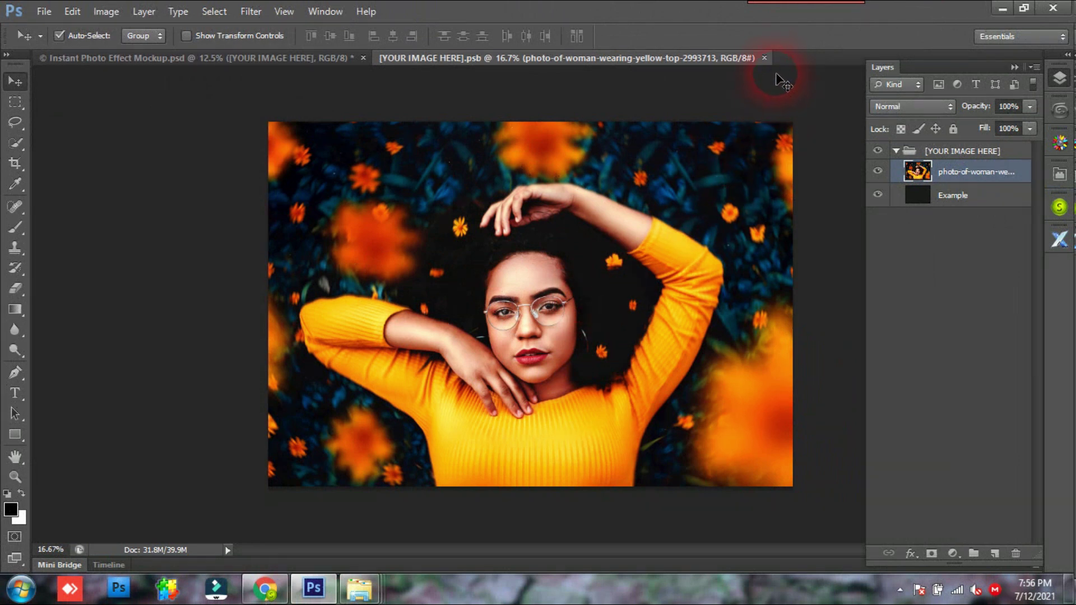
# Close the .psb tab, then expand and hide the mockup's Background group.
pyautogui.click(765, 57)
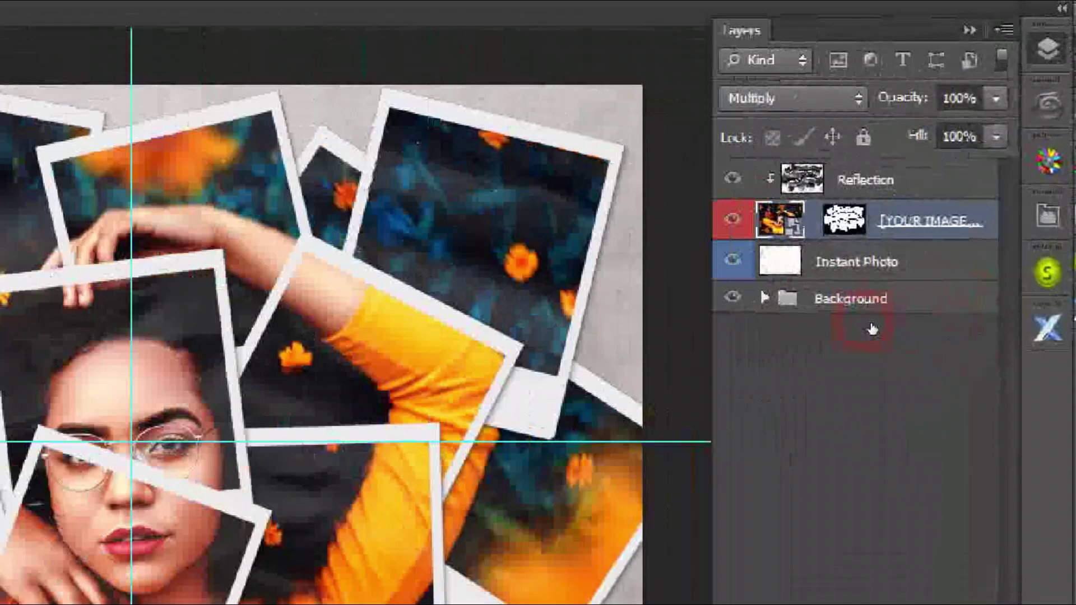
pyautogui.click(869, 261)
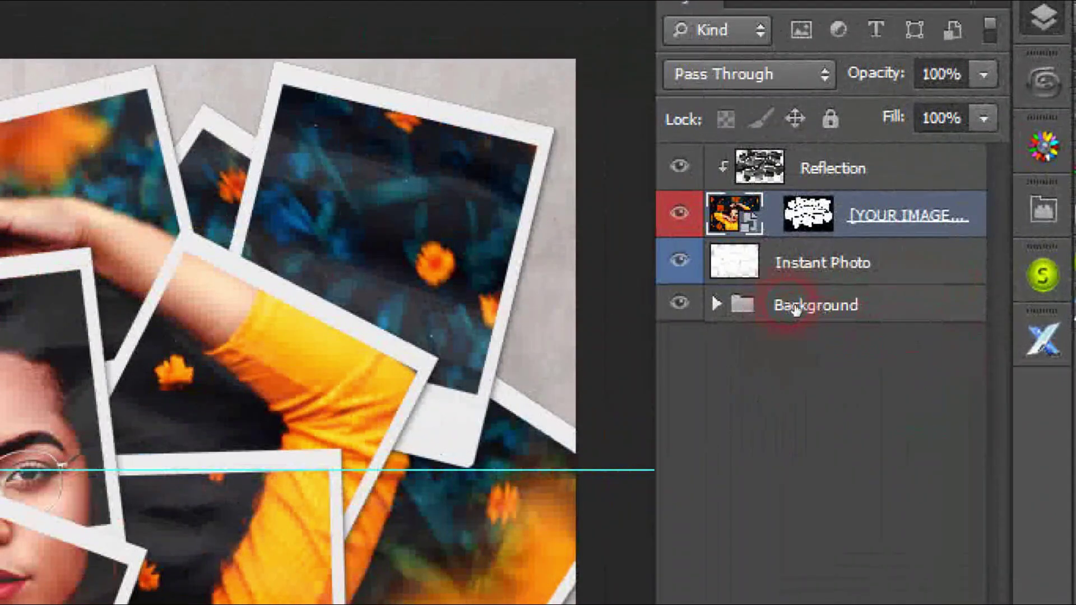
pyautogui.click(716, 308)
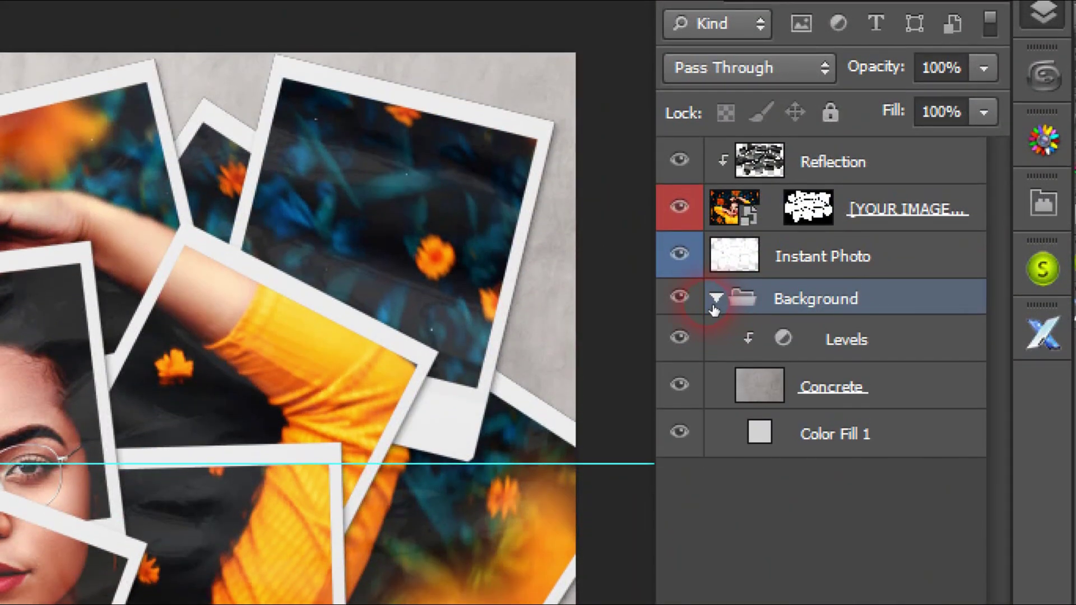
pyautogui.click(681, 302)
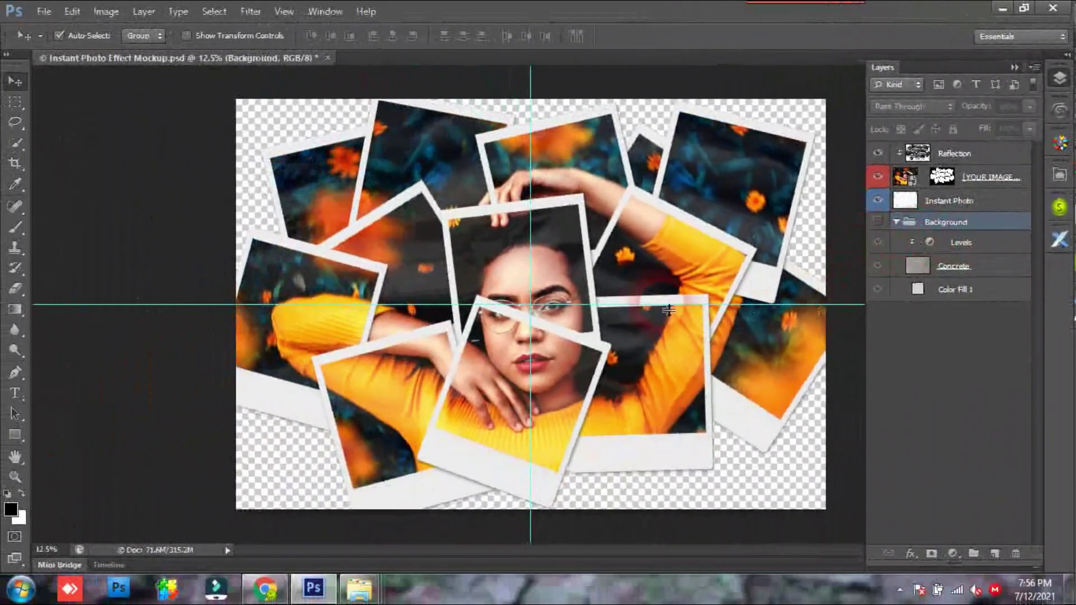
# Open the yellow-top woman photo from the demo folder.
pyautogui.click(39, 12)
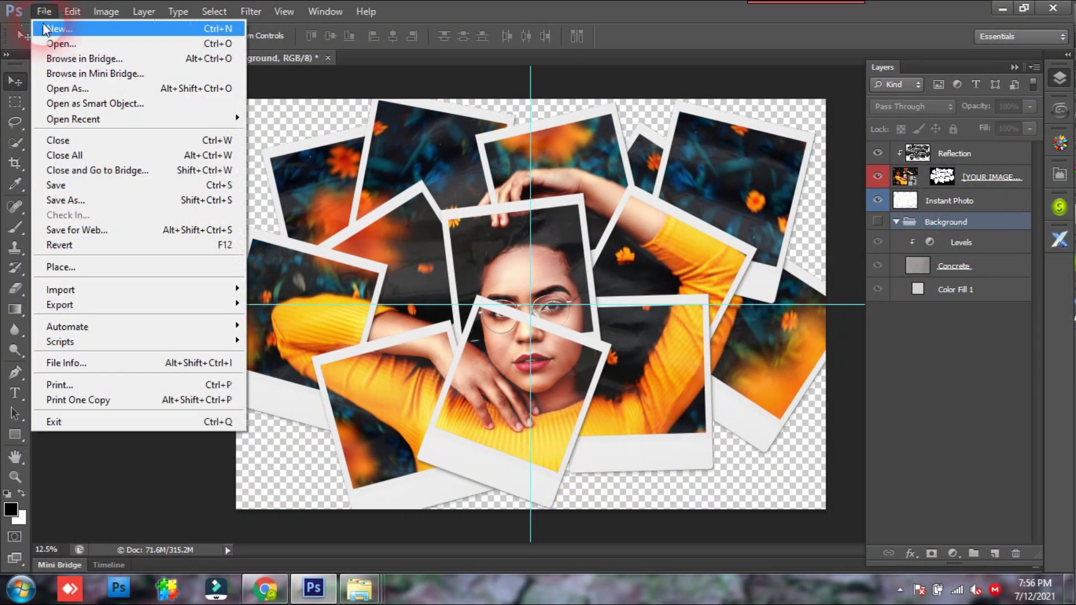
pyautogui.click(54, 41)
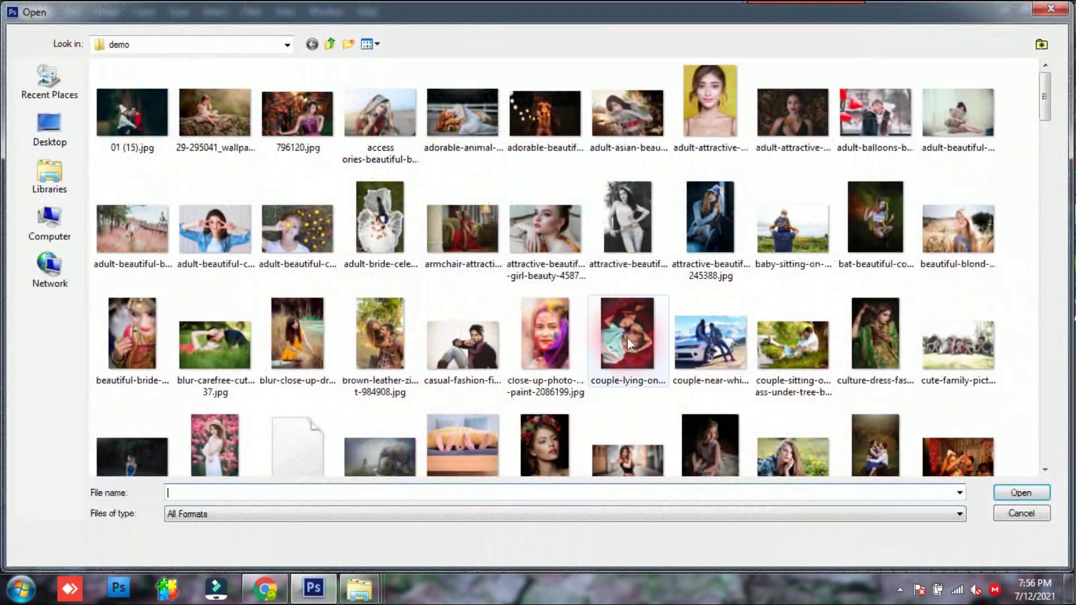
pyautogui.click(631, 344)
pyautogui.scroll(-15, 631, 343)
pyautogui.click(943, 196)
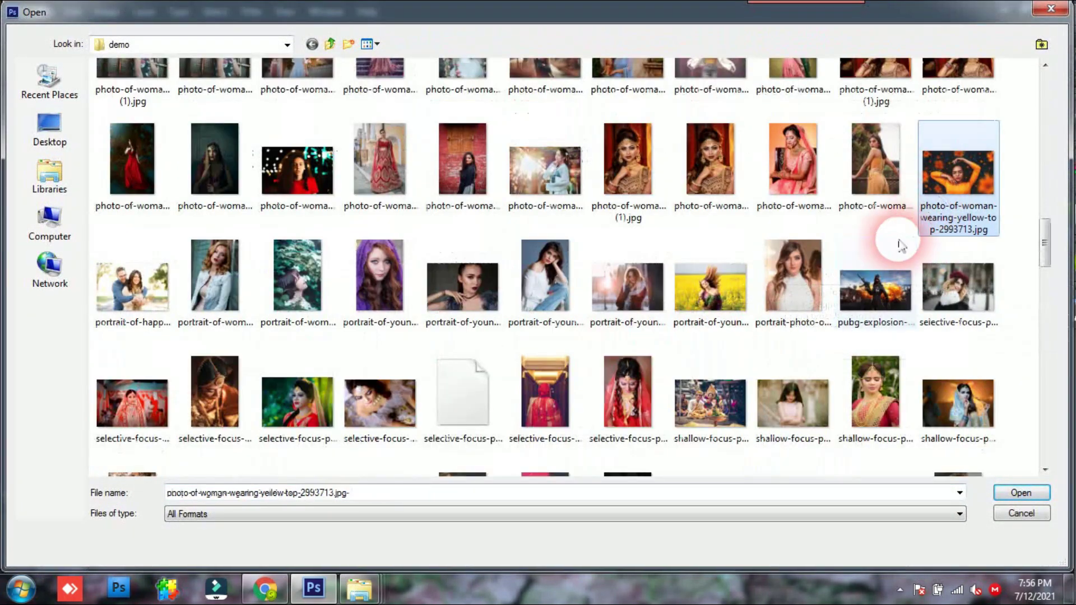
pyautogui.doubleClick(943, 196)
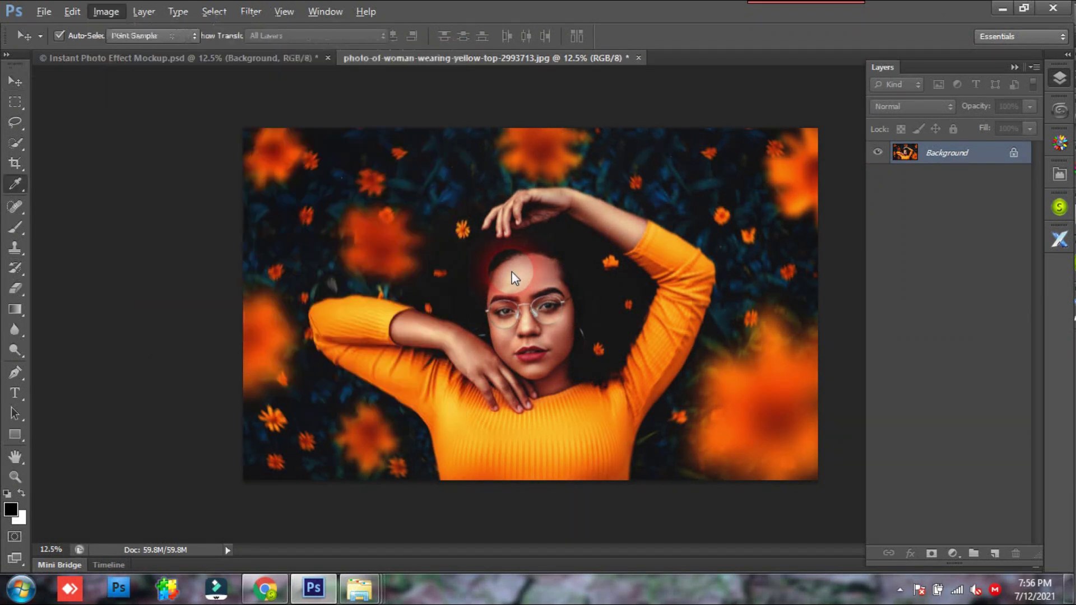
# Cut the entire photo to the clipboard and close it without saving.
pyautogui.hotkey('ctrl', 'l')
pyautogui.press('Return')
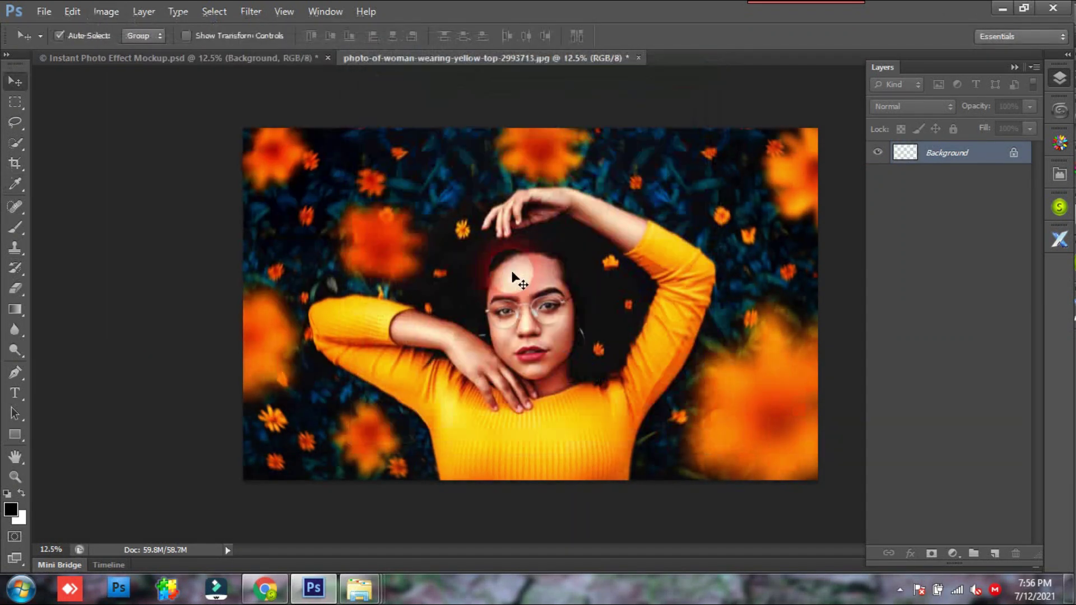
pyautogui.hotkey('ctrl', 'a')
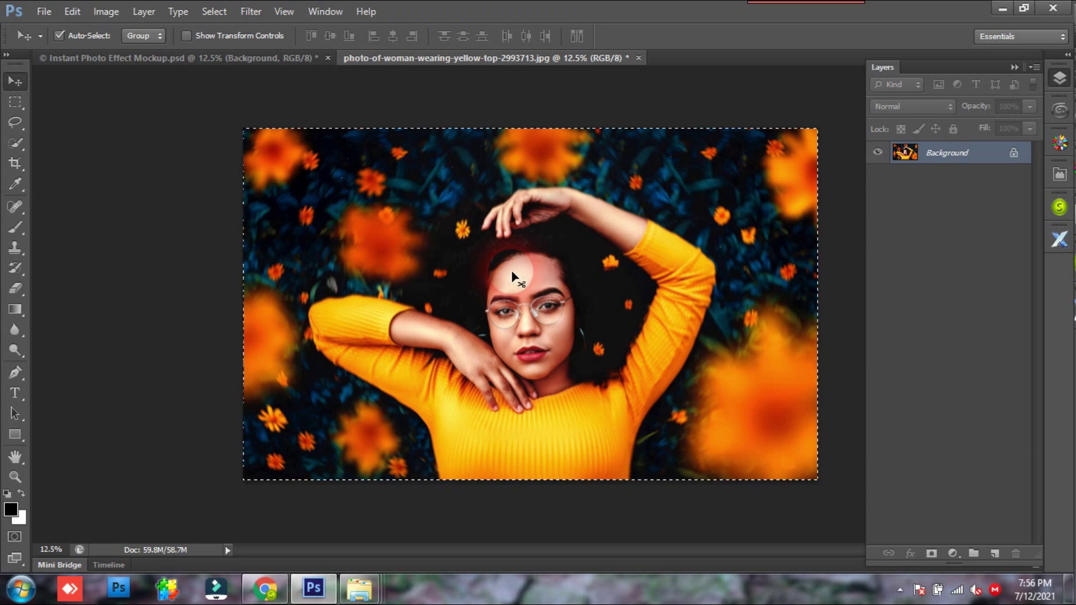
pyautogui.hotkey('ctrl', 'x')
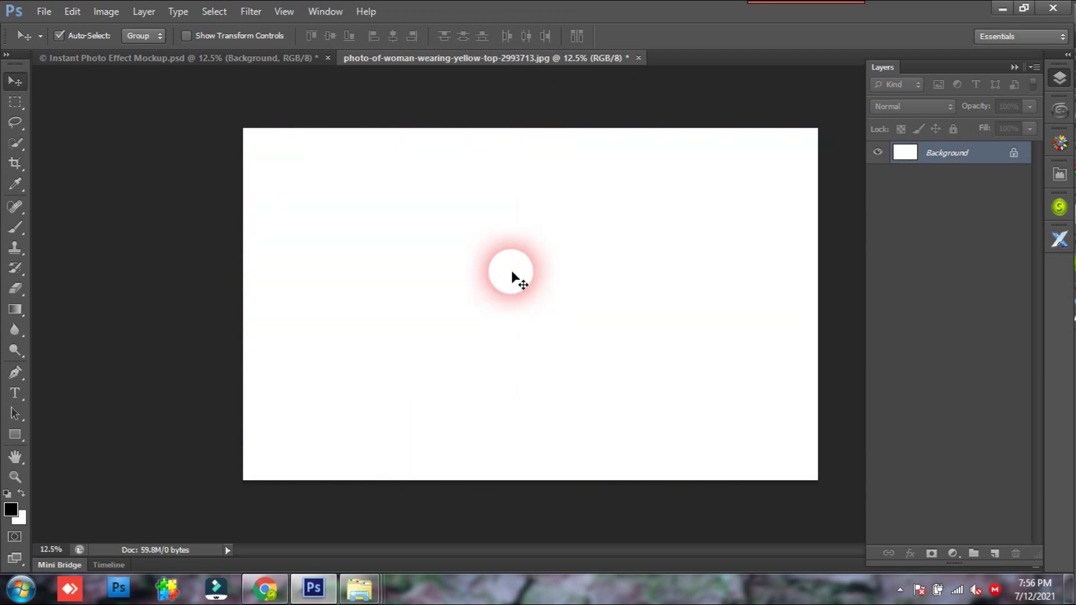
pyautogui.hotkey('ctrl', 'w')
pyautogui.click(543, 219)
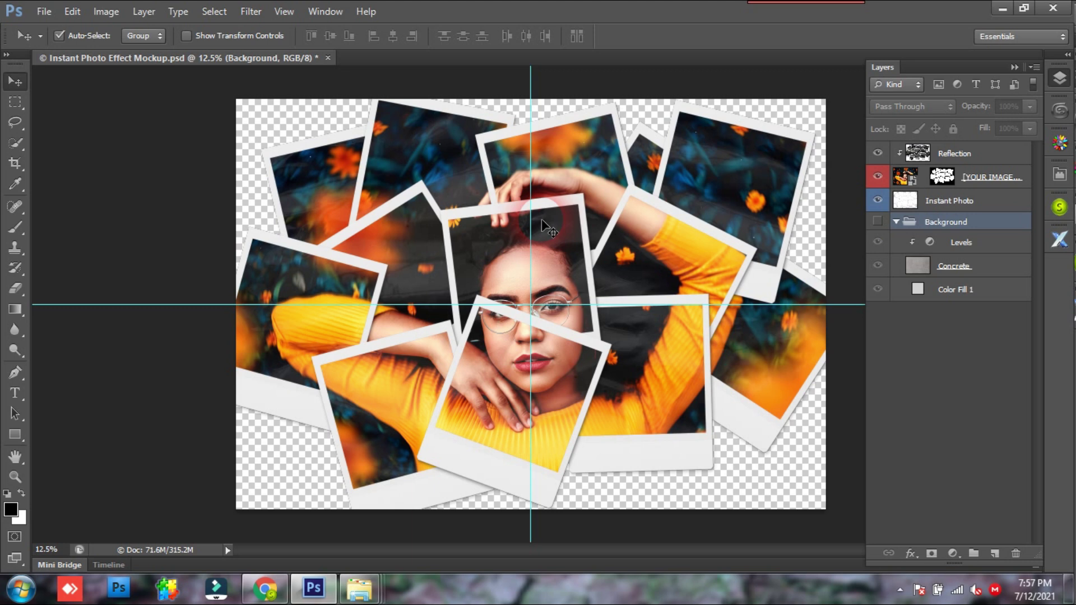
# Paste the photo into the Background group, show it, and hide Levels, Concrete and Color Fill 1.
pyautogui.click(963, 229)
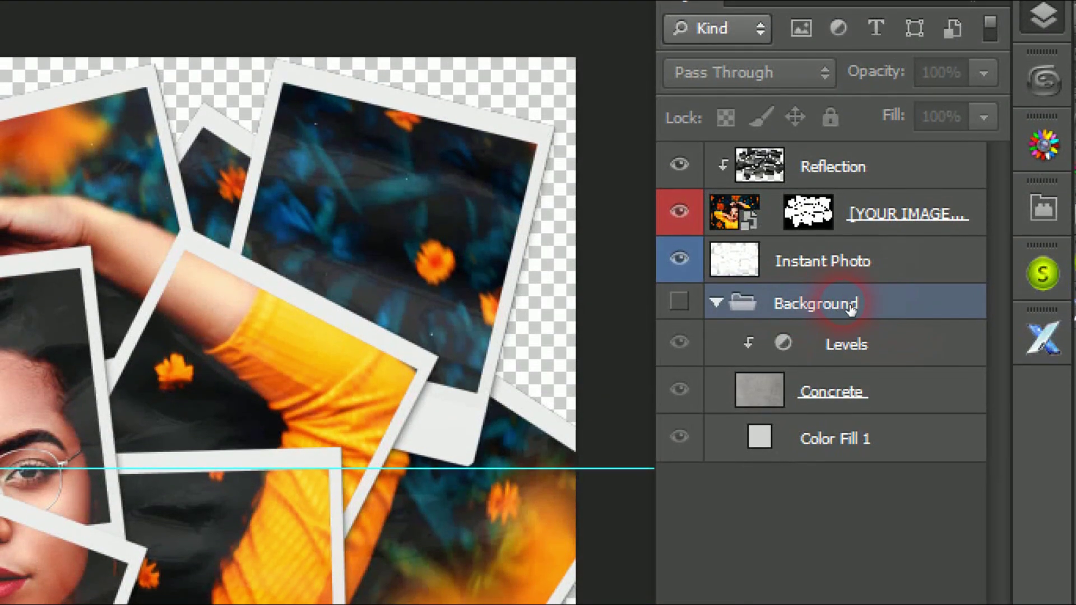
pyautogui.hotkey('ctrl', 'v')
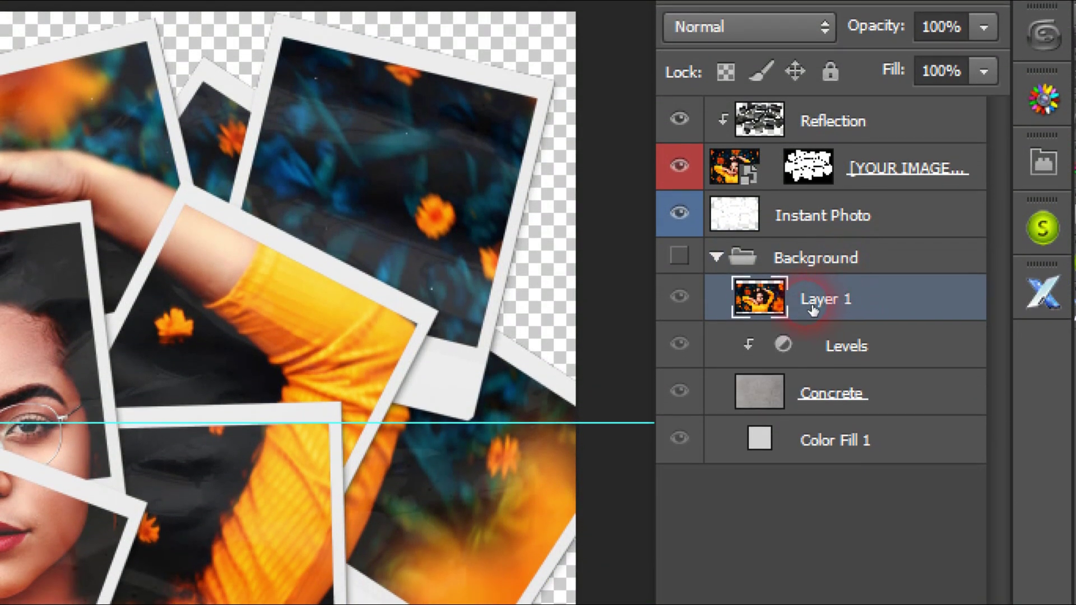
pyautogui.click(680, 256)
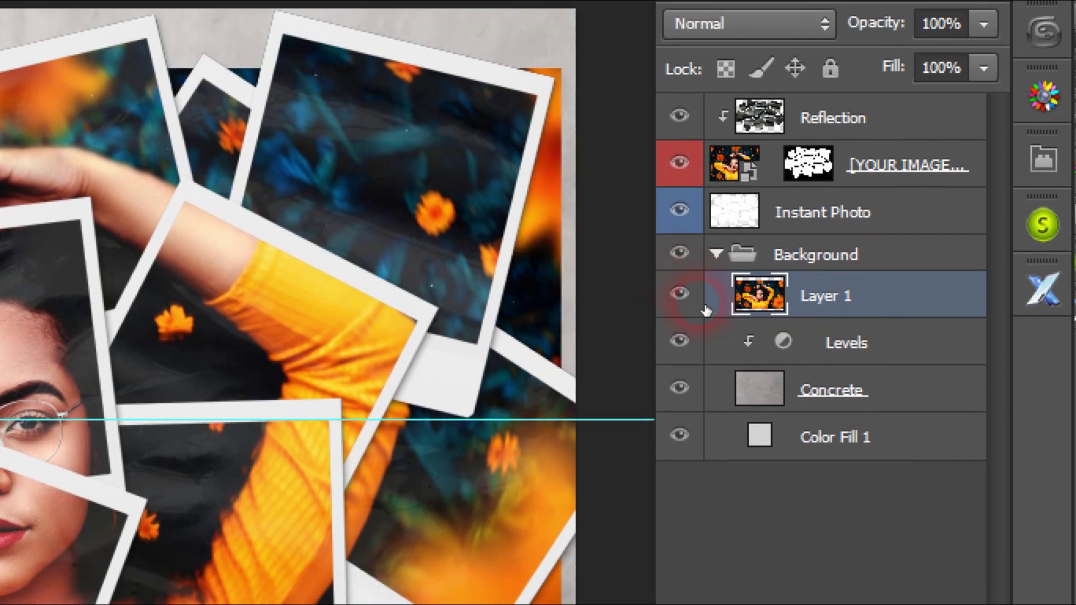
pyautogui.click(680, 344)
pyautogui.click(679, 391)
pyautogui.click(680, 313)
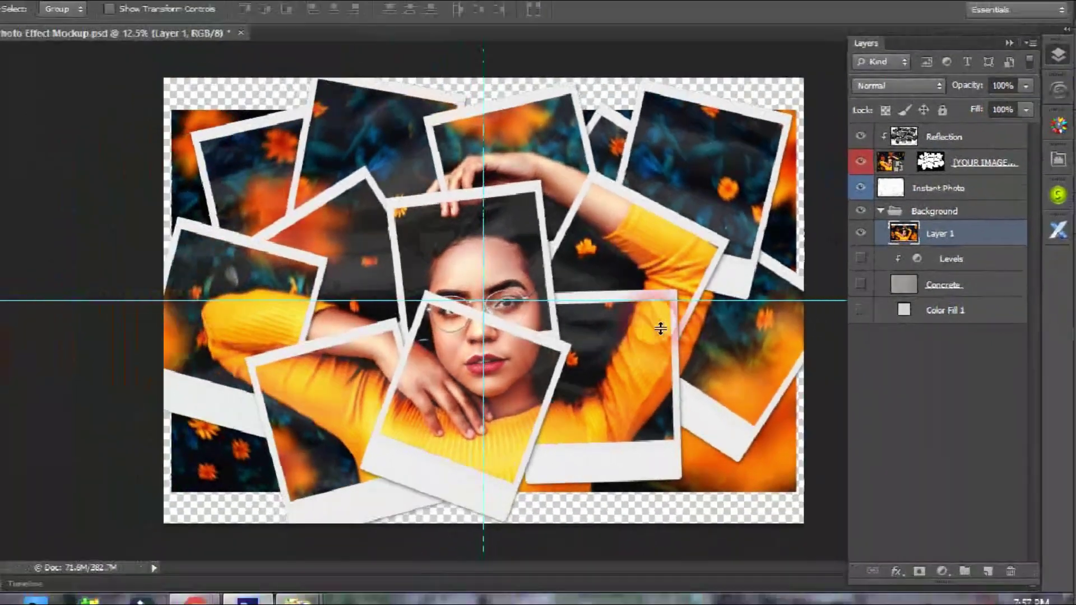
# Scale the pasted Layer 1 photo to 124.22% so it covers the whole canvas.
pyautogui.hotkey('ctrl', 't')
pyautogui.moveTo(817, 129); pyautogui.dragTo(909, 100)
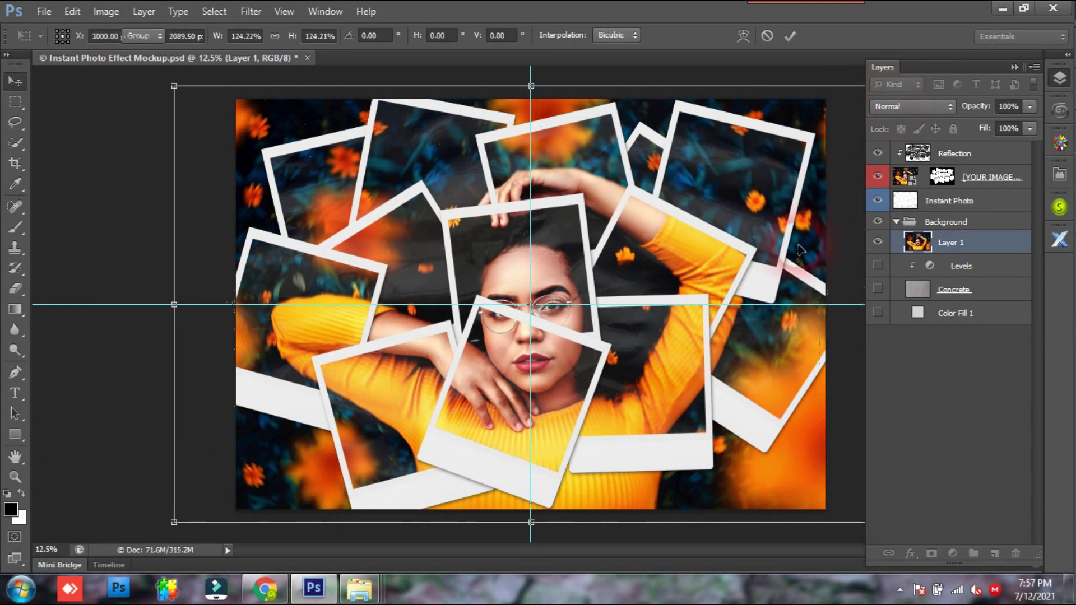
pyautogui.press('Return')
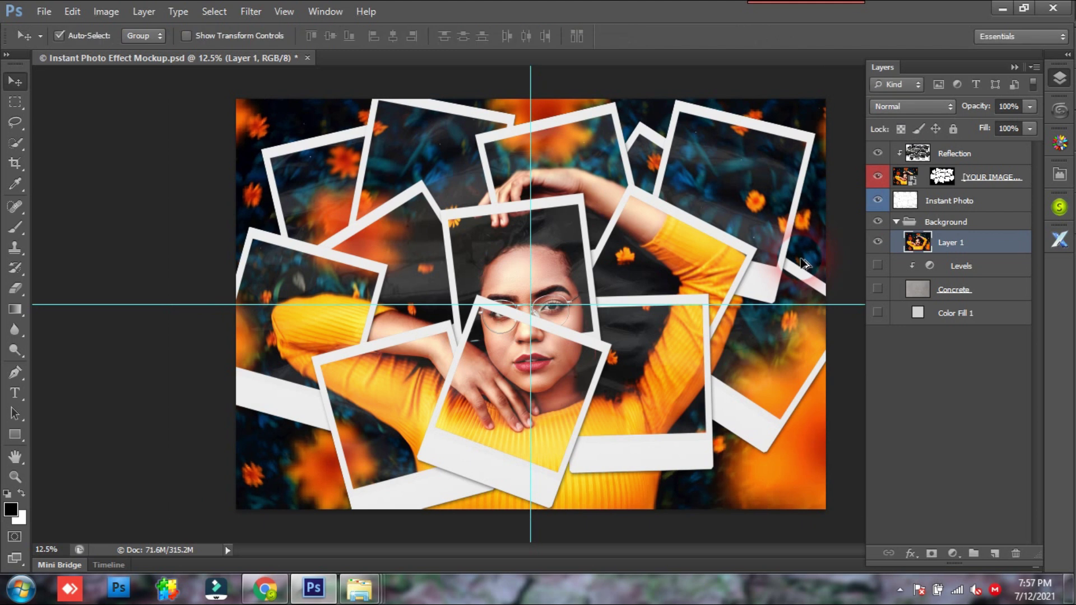
pyautogui.hotkey('alt', 't')
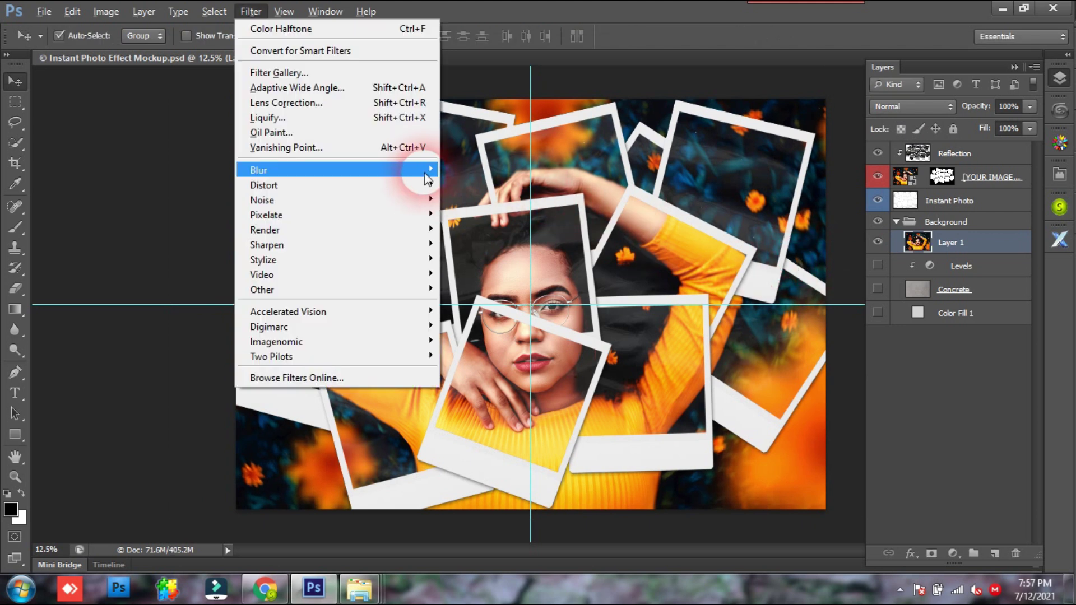
# Apply a Gaussian Blur of about 106.3 pixels to the background photo copy.
pyautogui.moveTo(337, 170)
pyautogui.click(493, 282)
pyautogui.moveTo(778, 284); pyautogui.dragTo(839, 284)
pyautogui.hotkey('shift', 'Up')
pyautogui.hotkey('shift', 'Up')
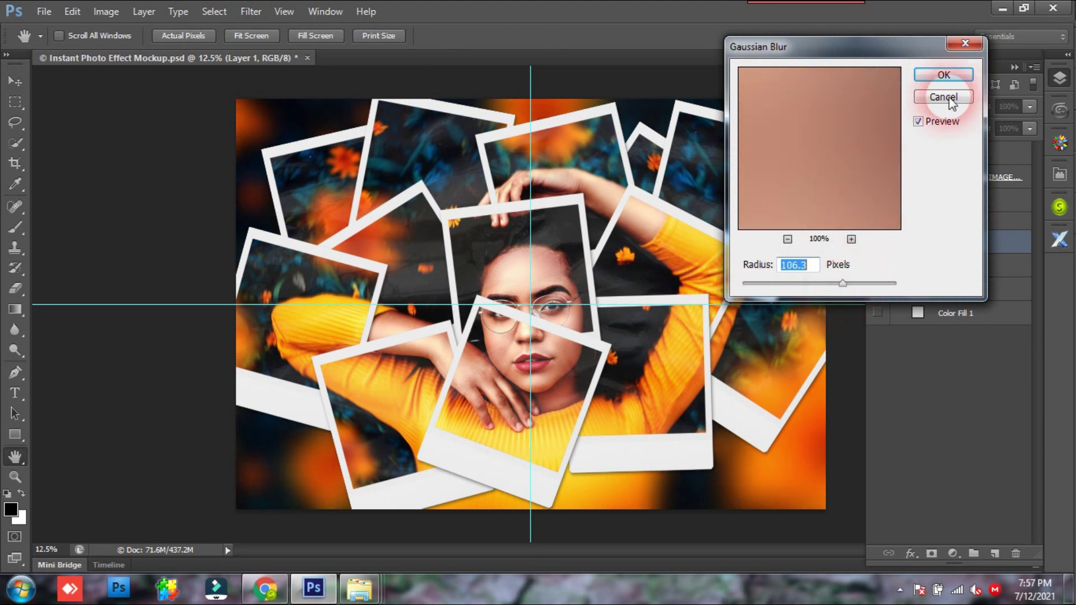
pyautogui.press('Return')
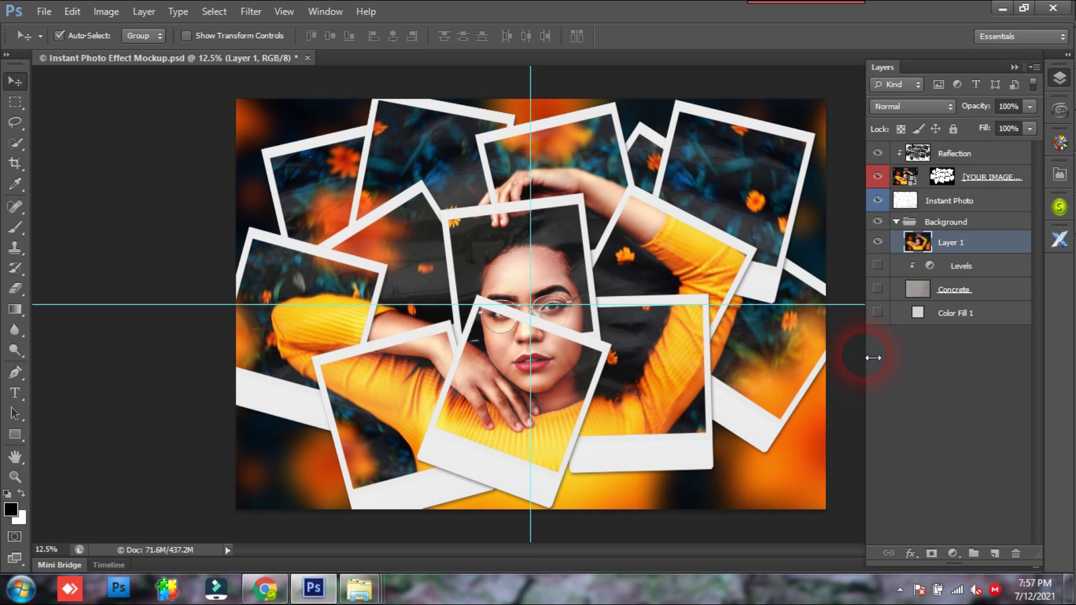
# Turn the blurred backdrop grayscale with a black-to-white Gradient Map.
pyautogui.hotkey('alt', 'i')
pyautogui.press('j')
pyautogui.press('g')
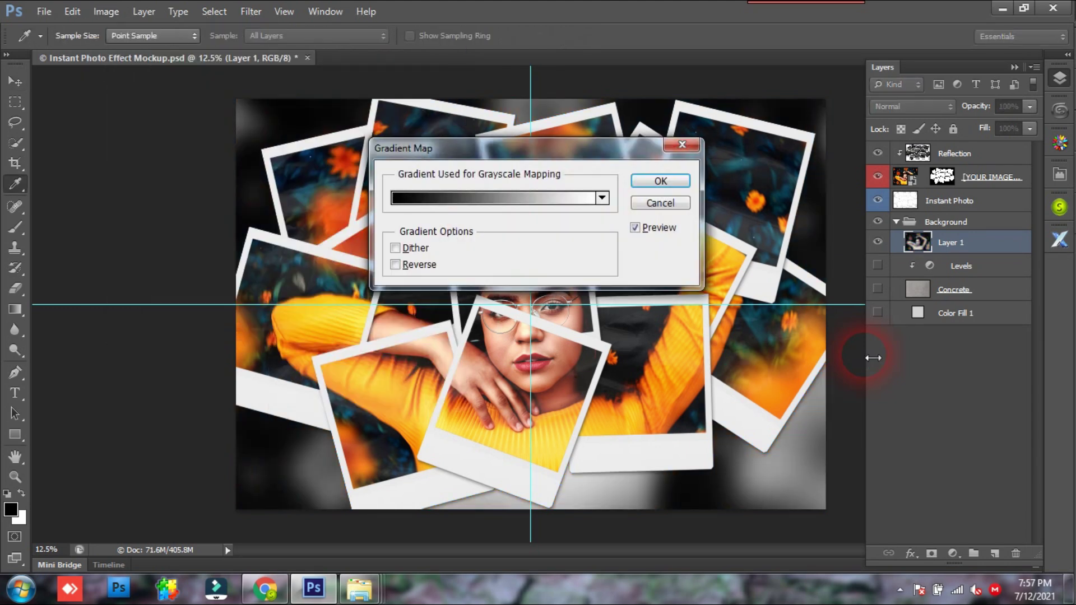
pyautogui.press('Return')
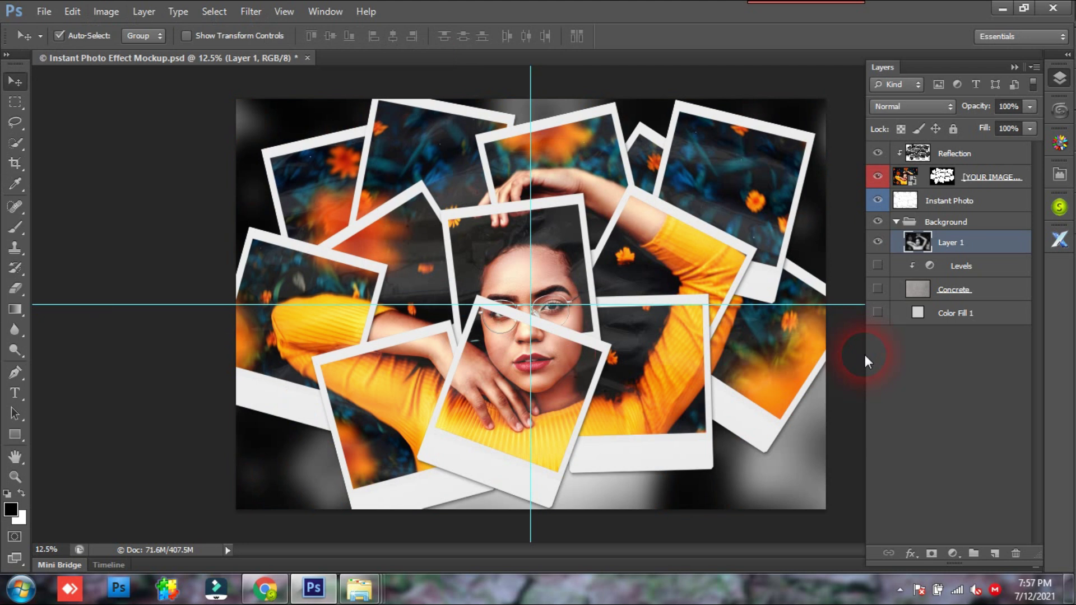
pyautogui.hotkey('ctrl', ';')
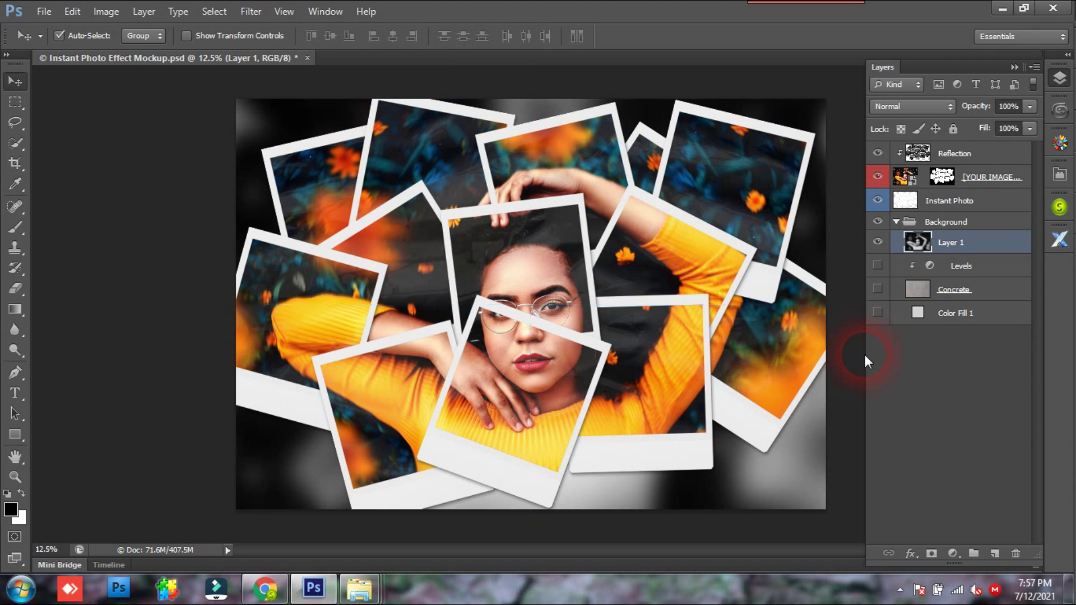